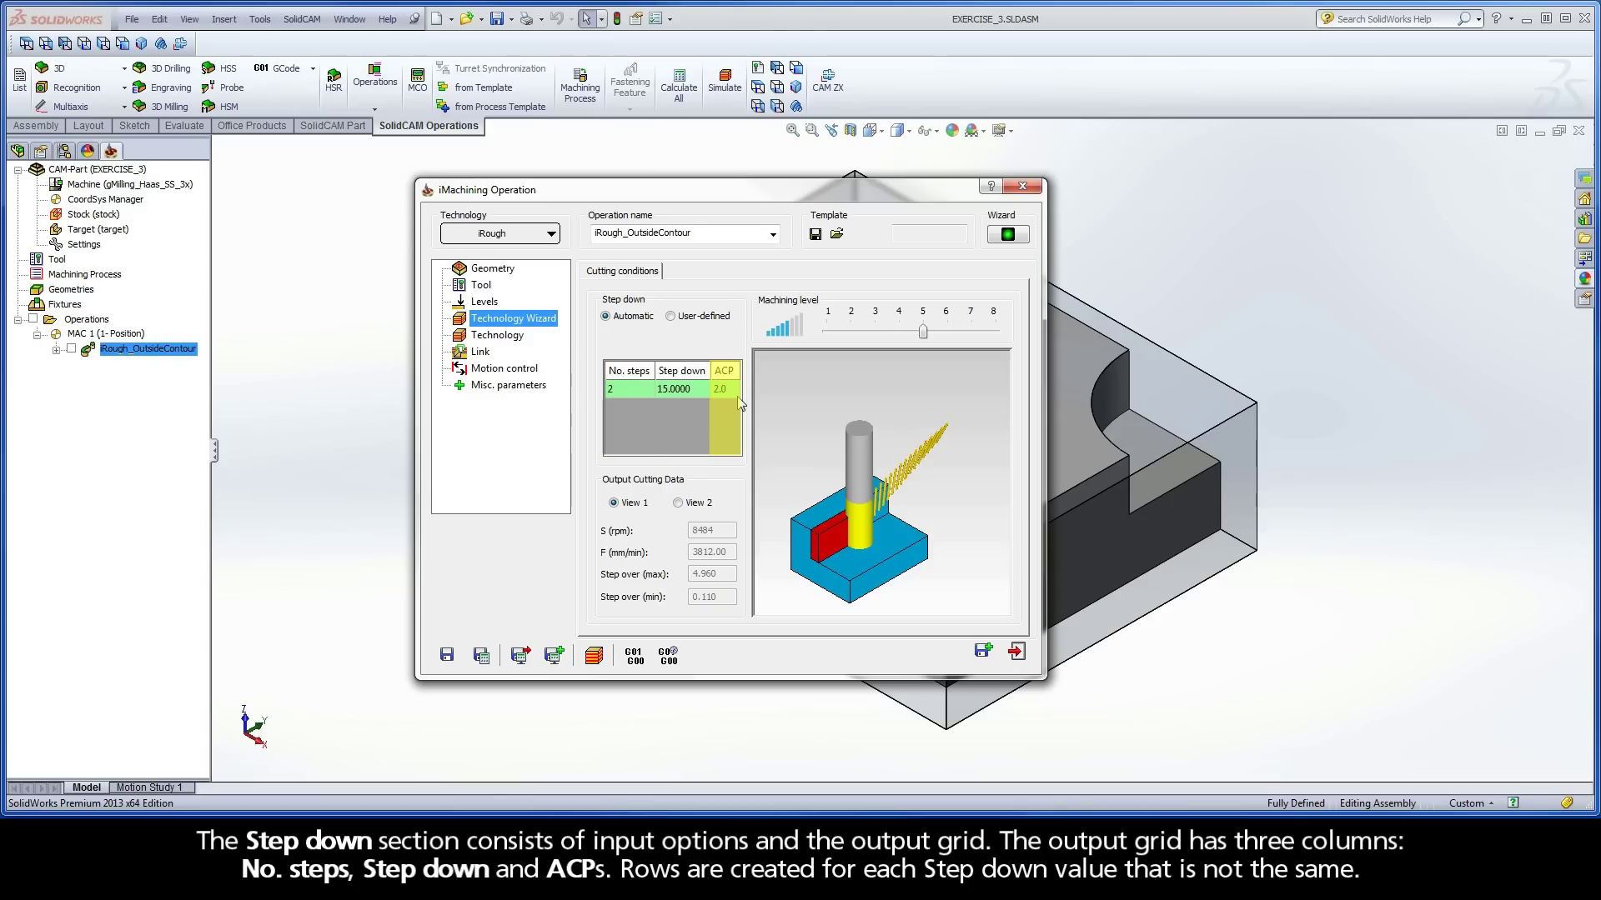
- Toggle the step-down between User-defined and Automatic to compare the options
click(671, 316)
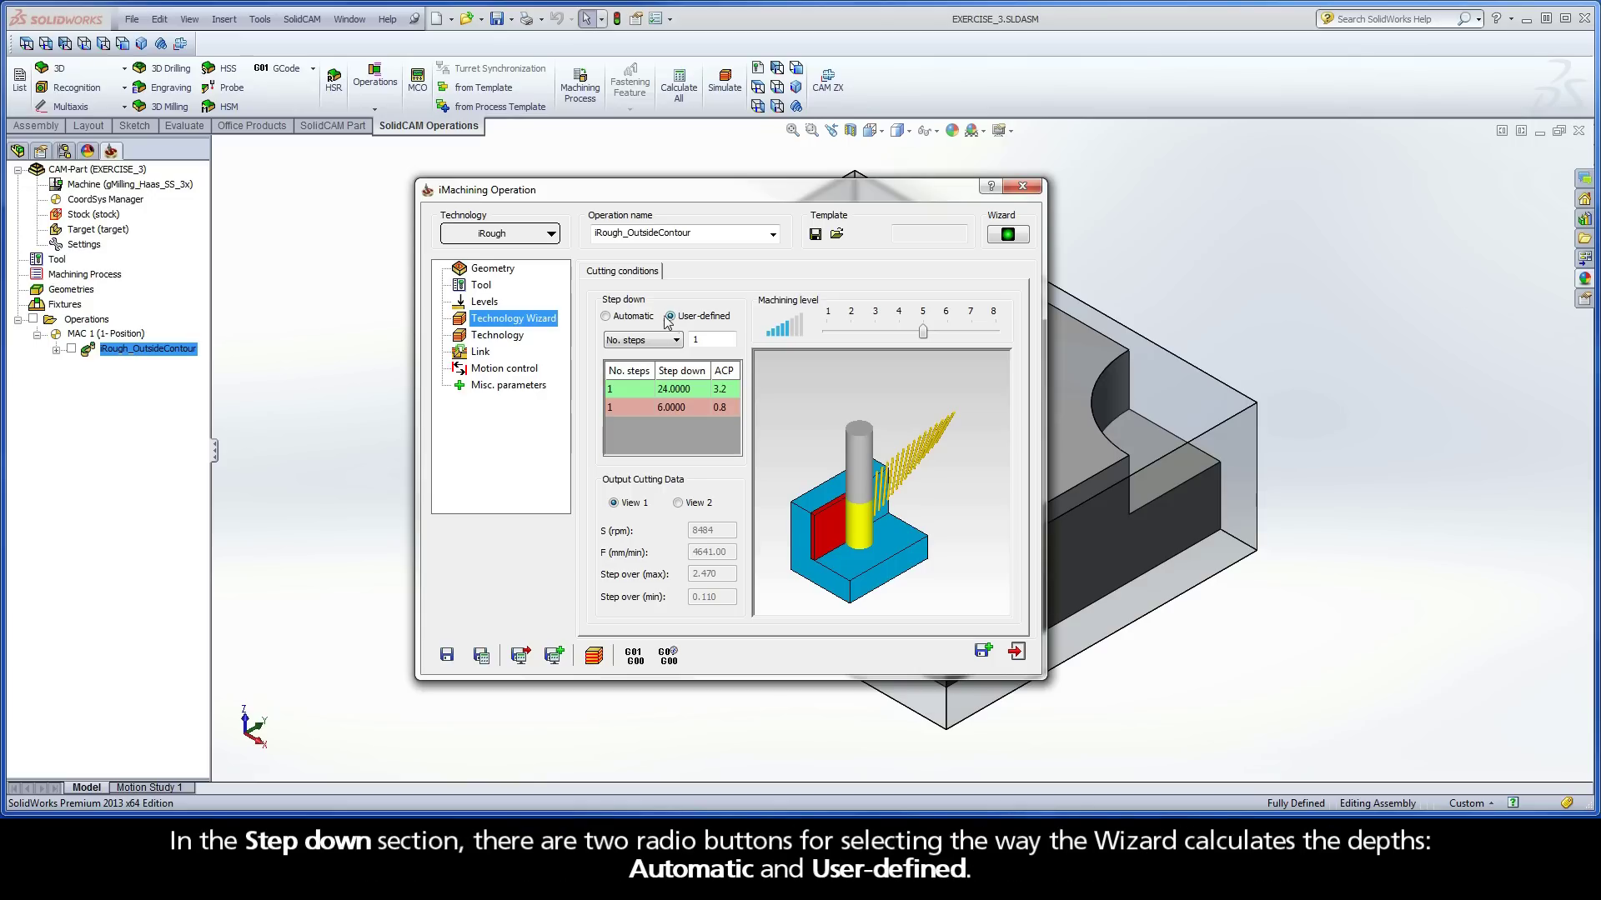
click(606, 319)
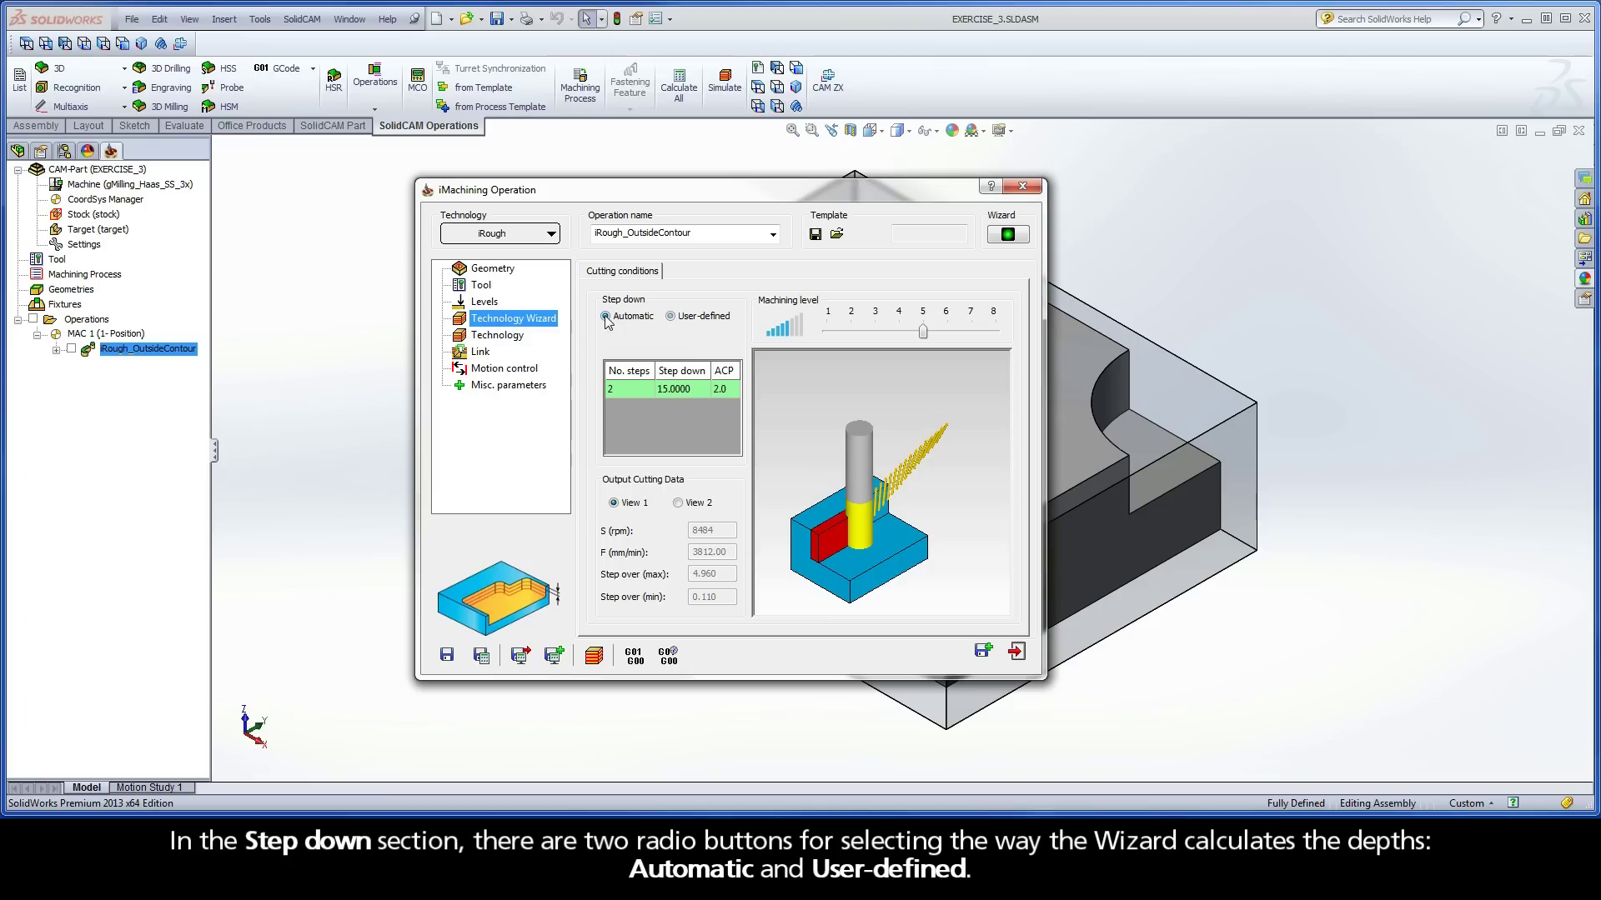
click(671, 319)
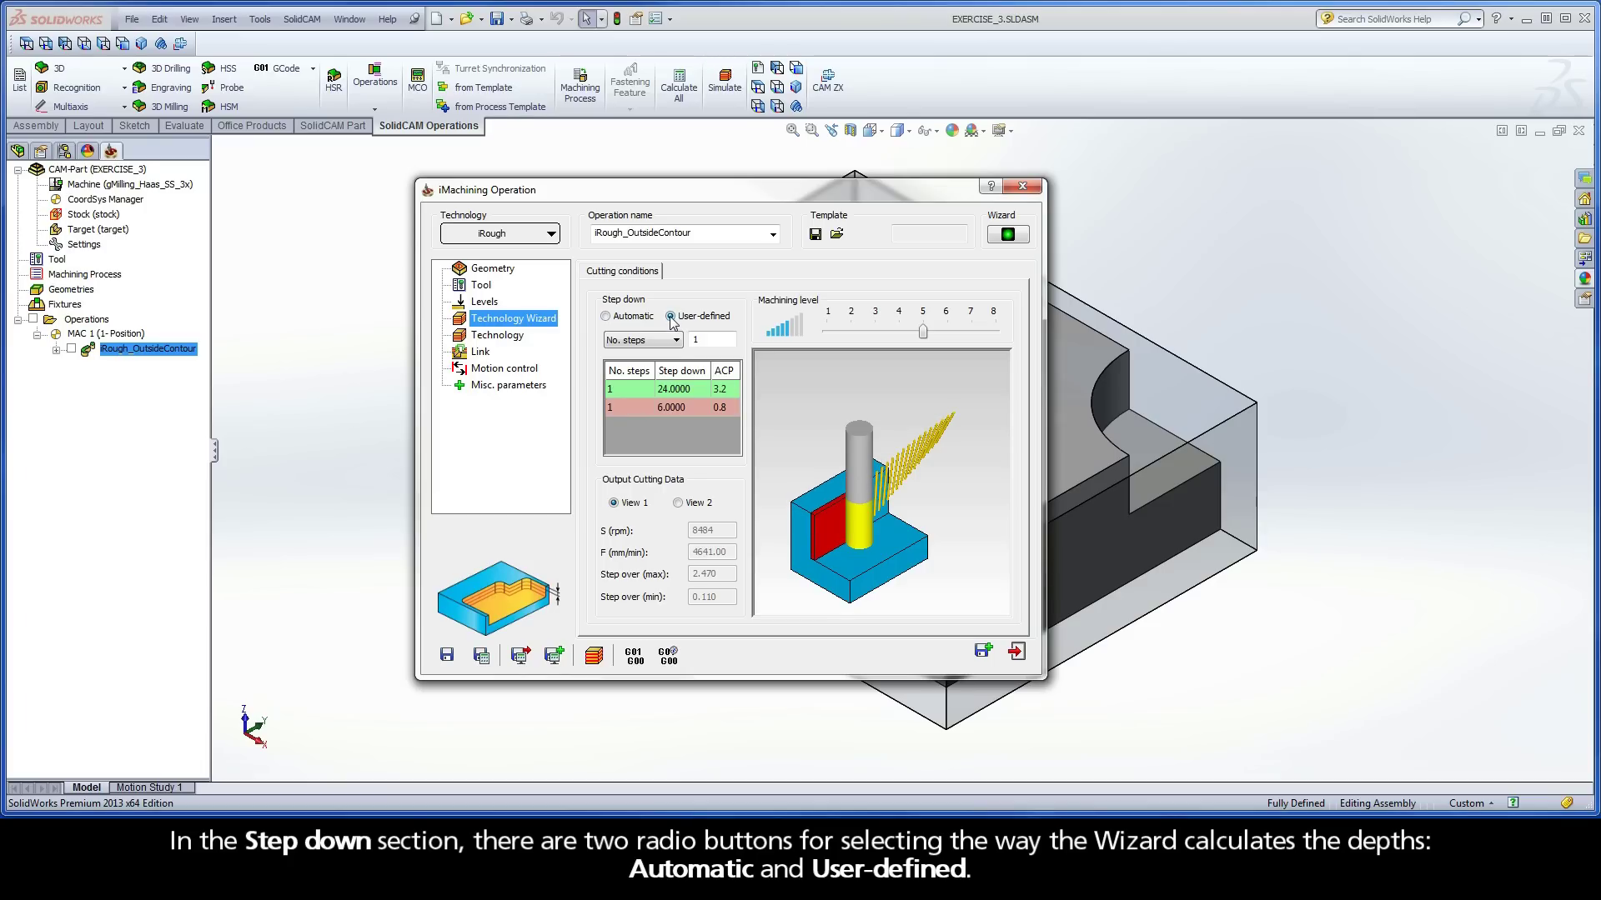
click(606, 318)
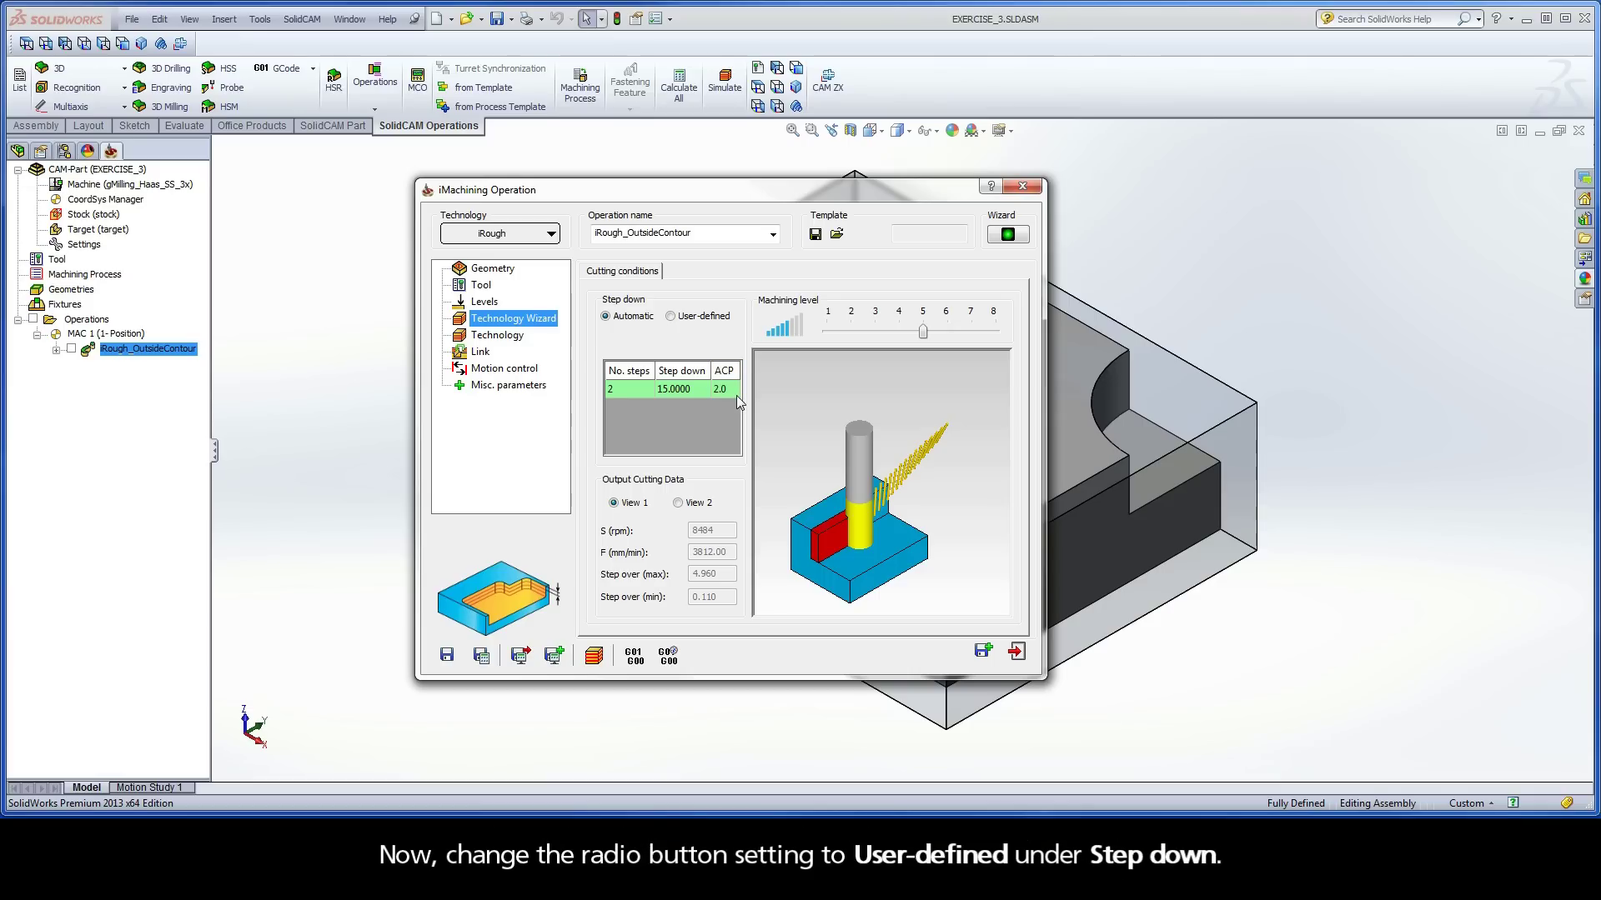
- Set the step-down to User-defined by No. steps 4, giving four 7.5 mm steps
click(670, 317)
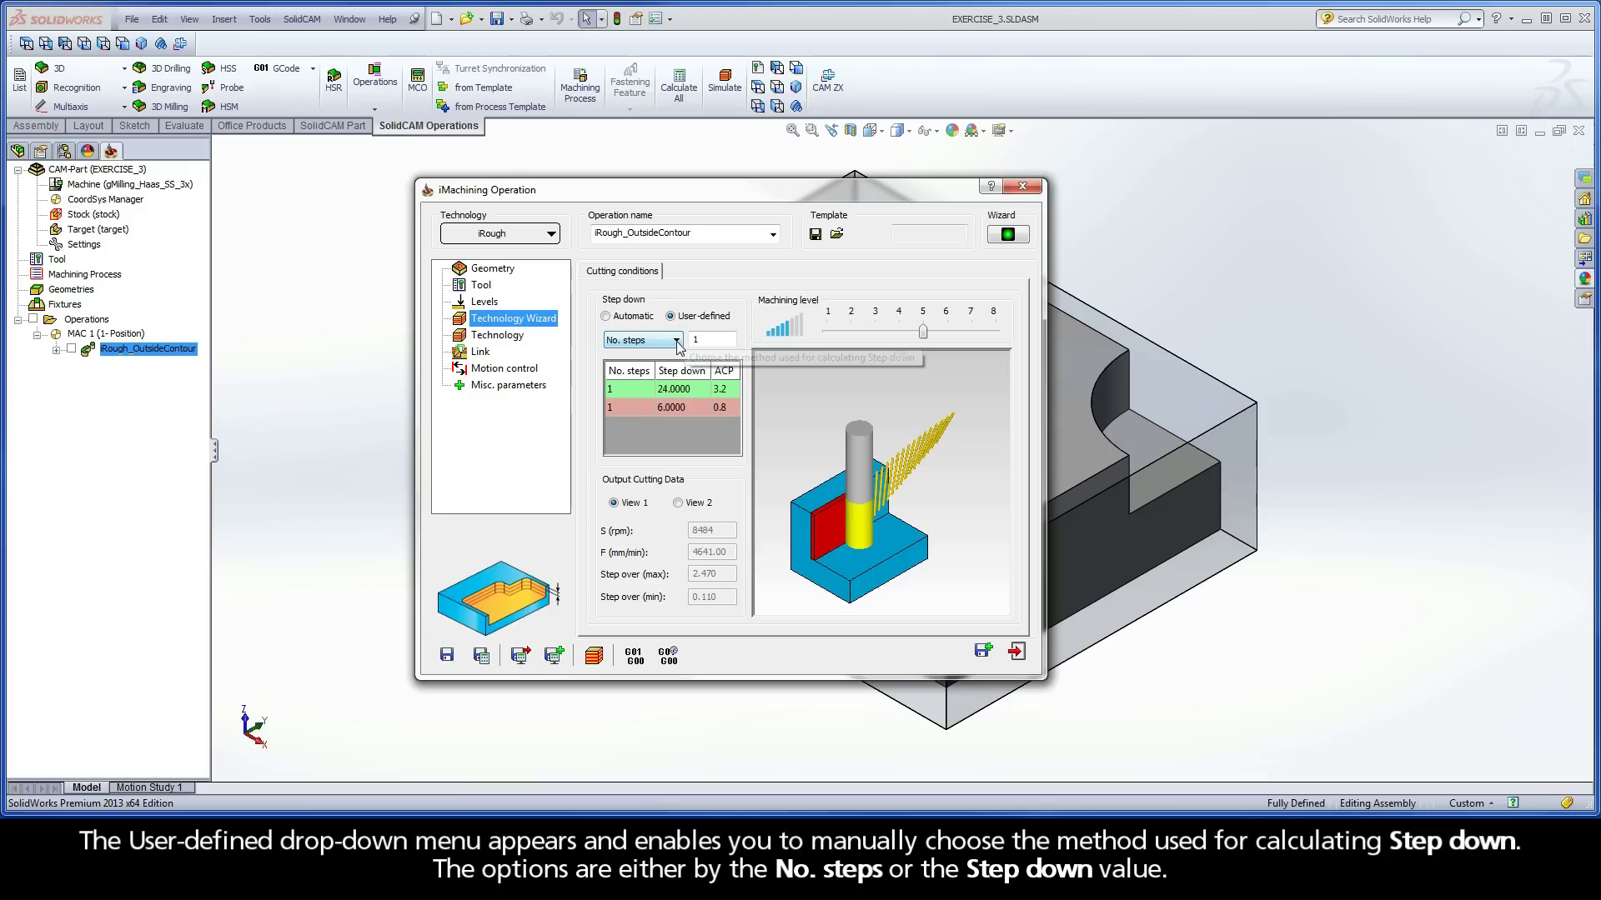
click(677, 343)
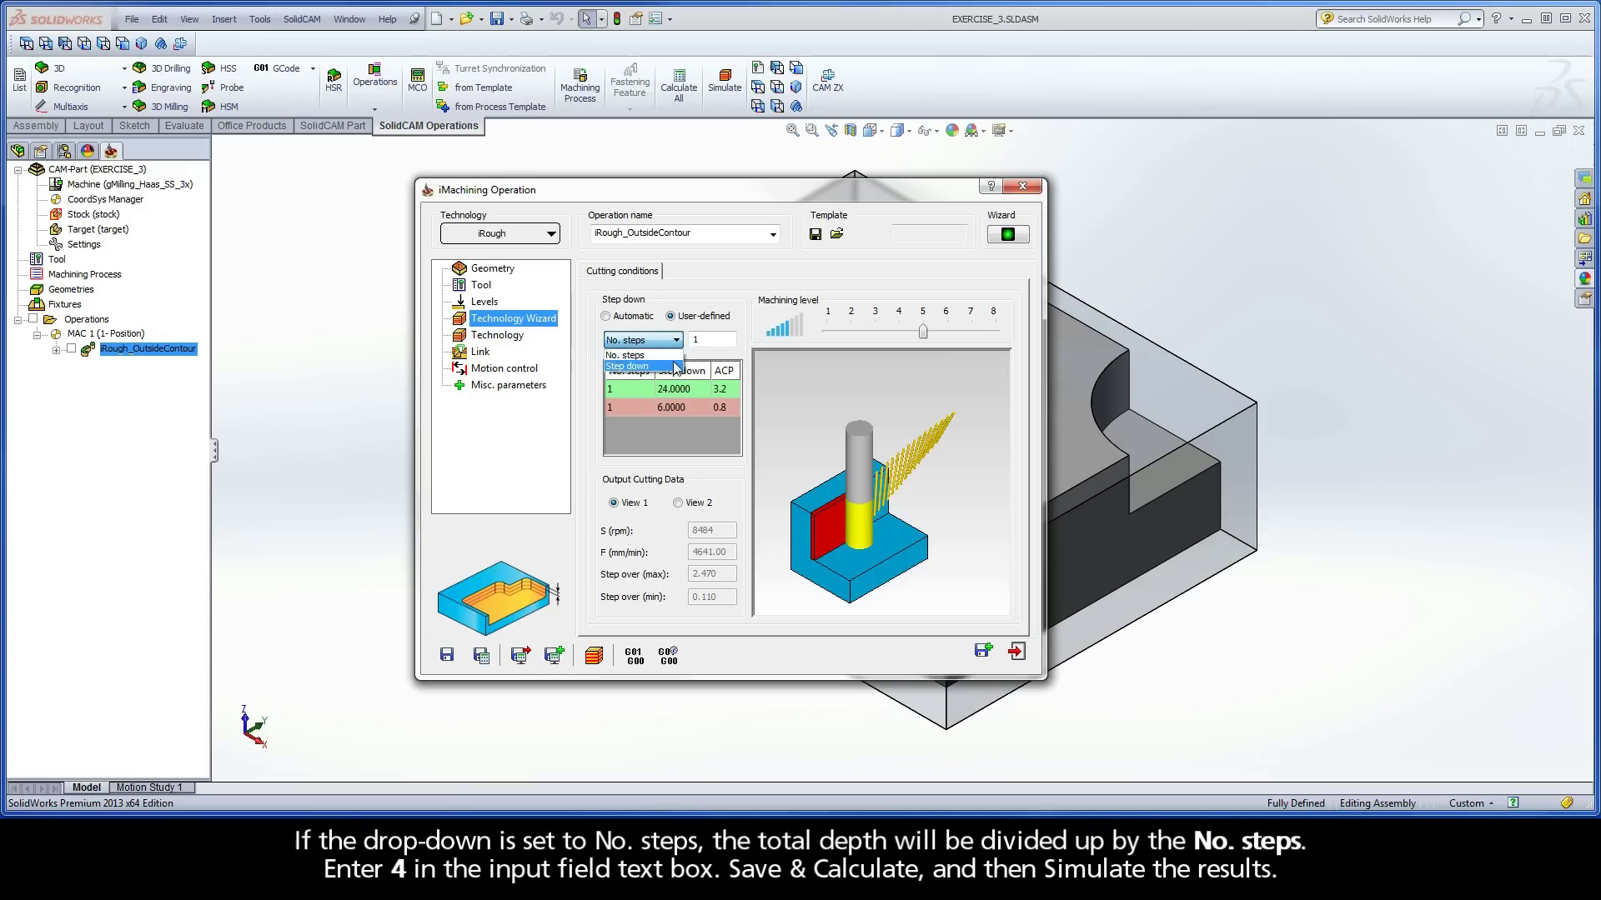
click(676, 357)
double_click(700, 340)
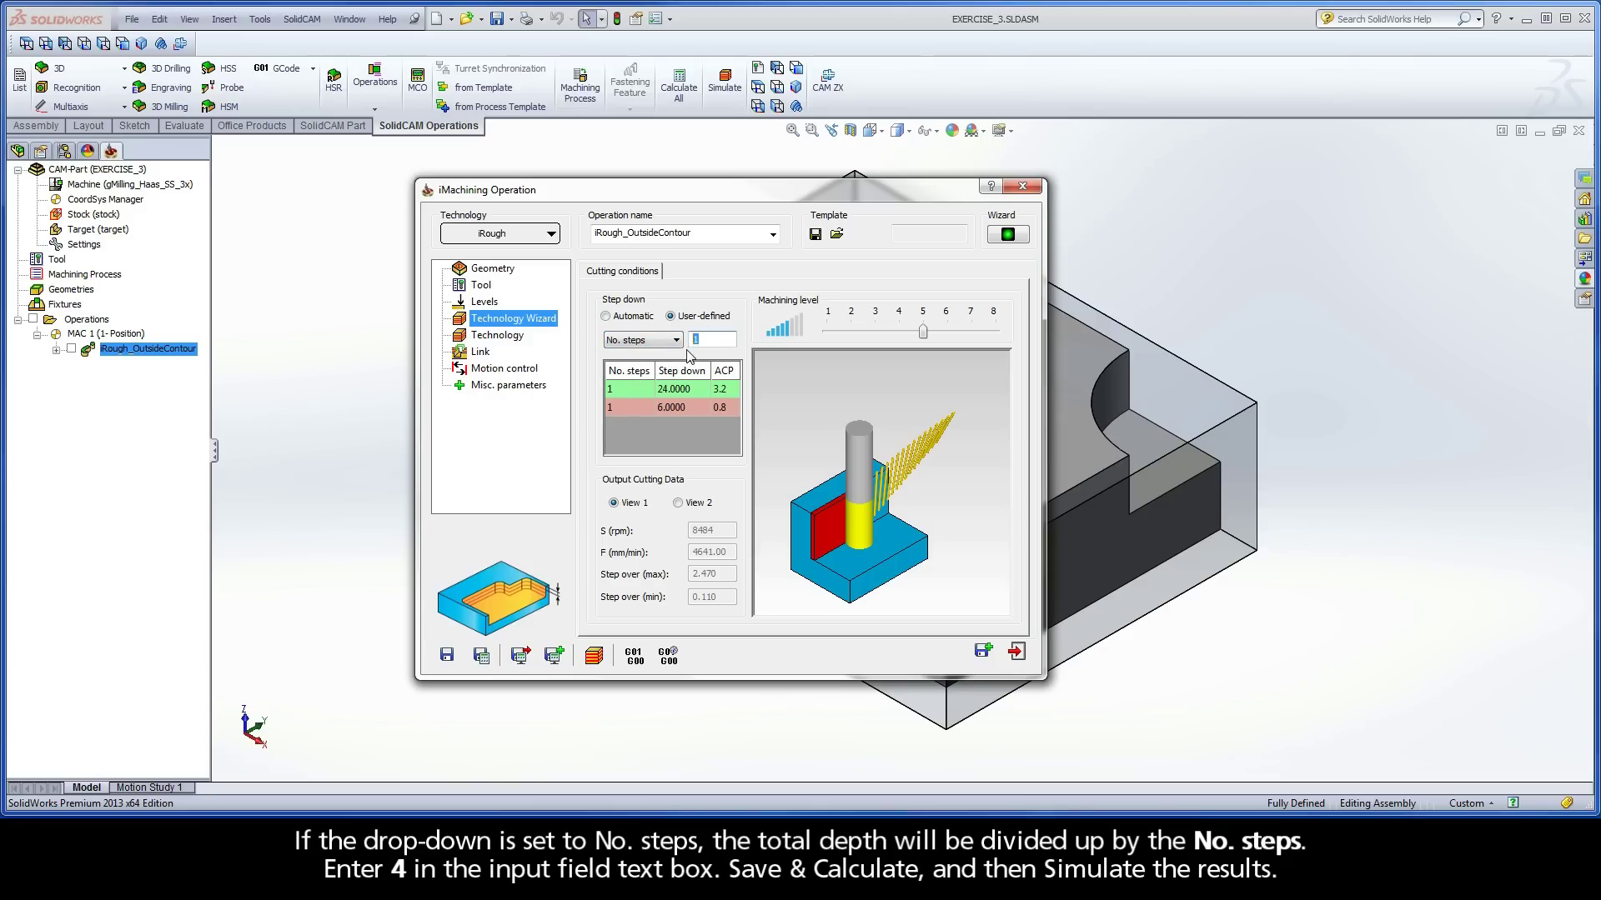
text(4)
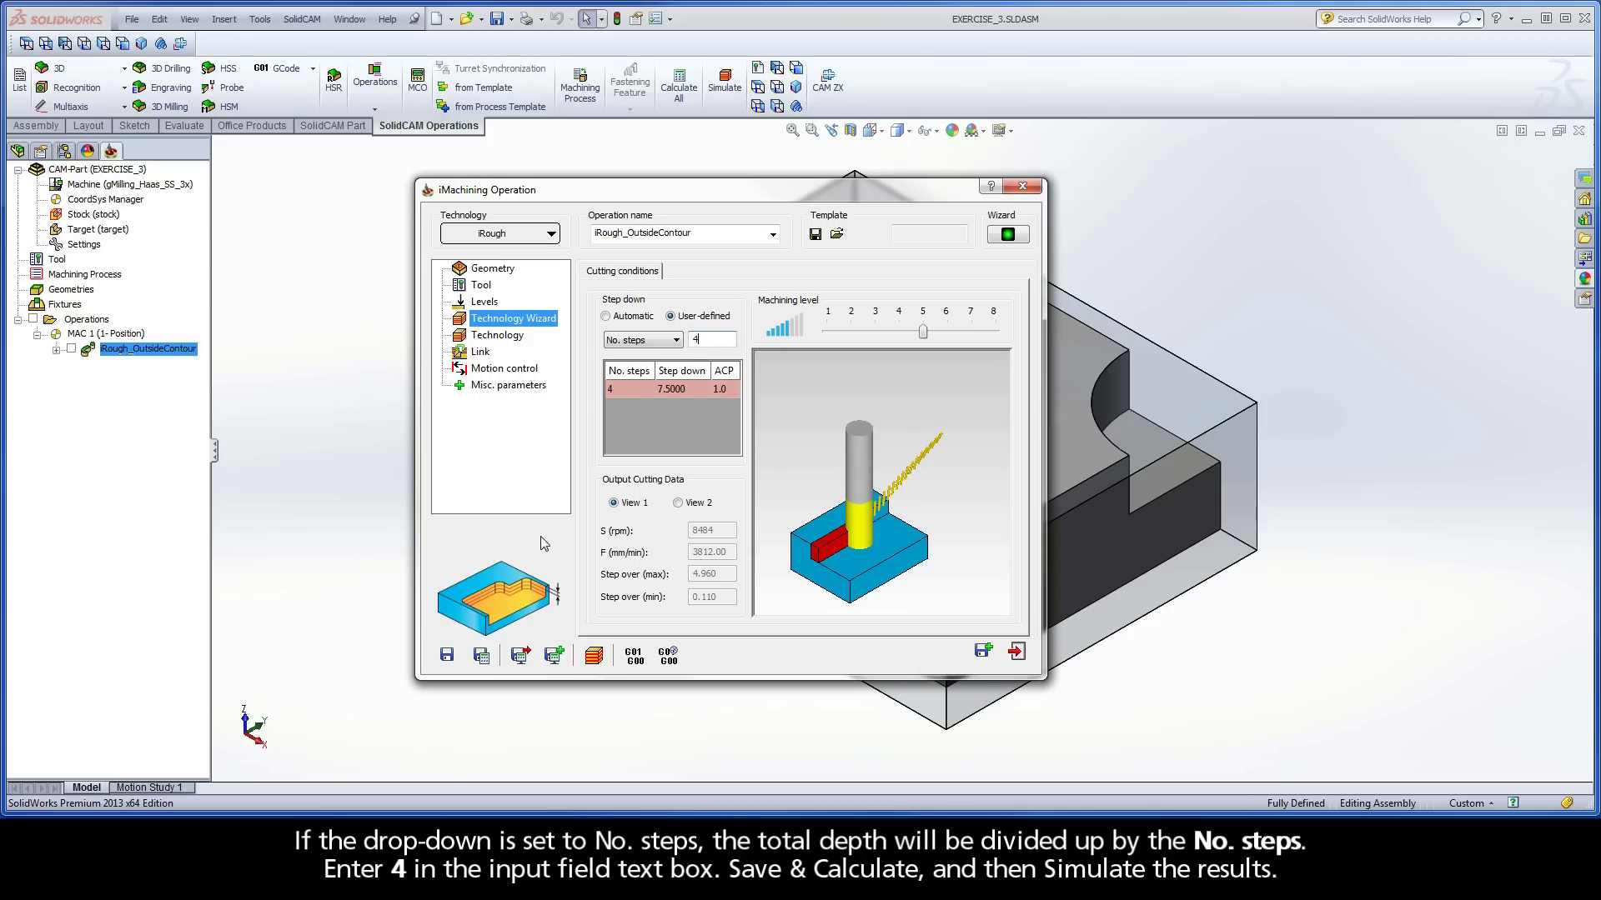
- Save and calculate the 4-step toolpath, play its simulation, then exit back to the dialog
click(482, 657)
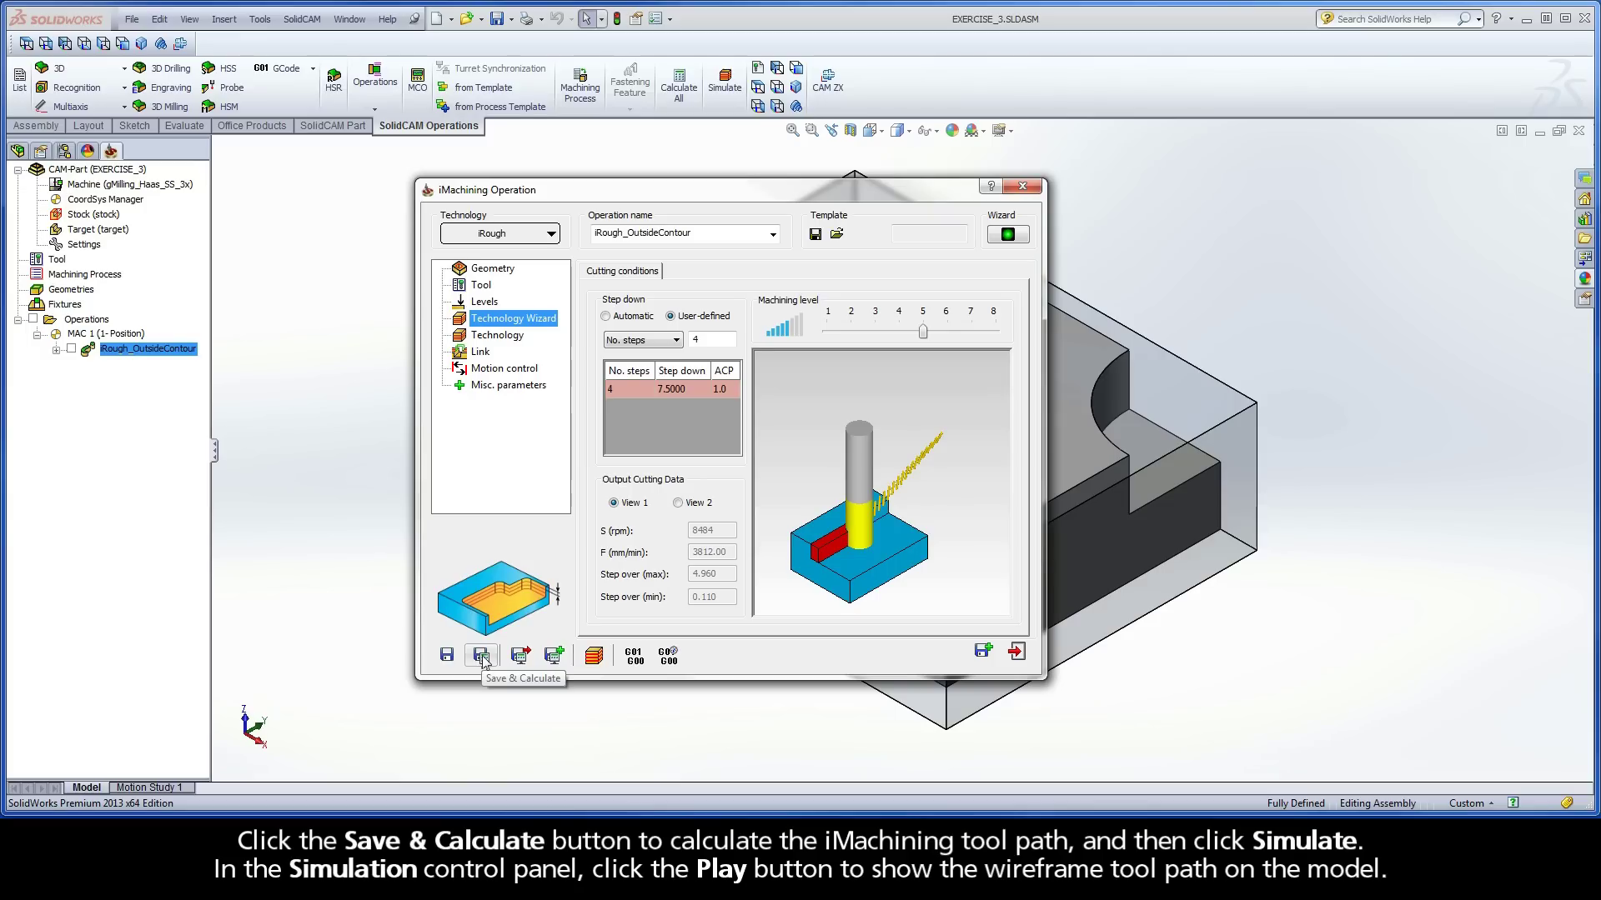
click(593, 656)
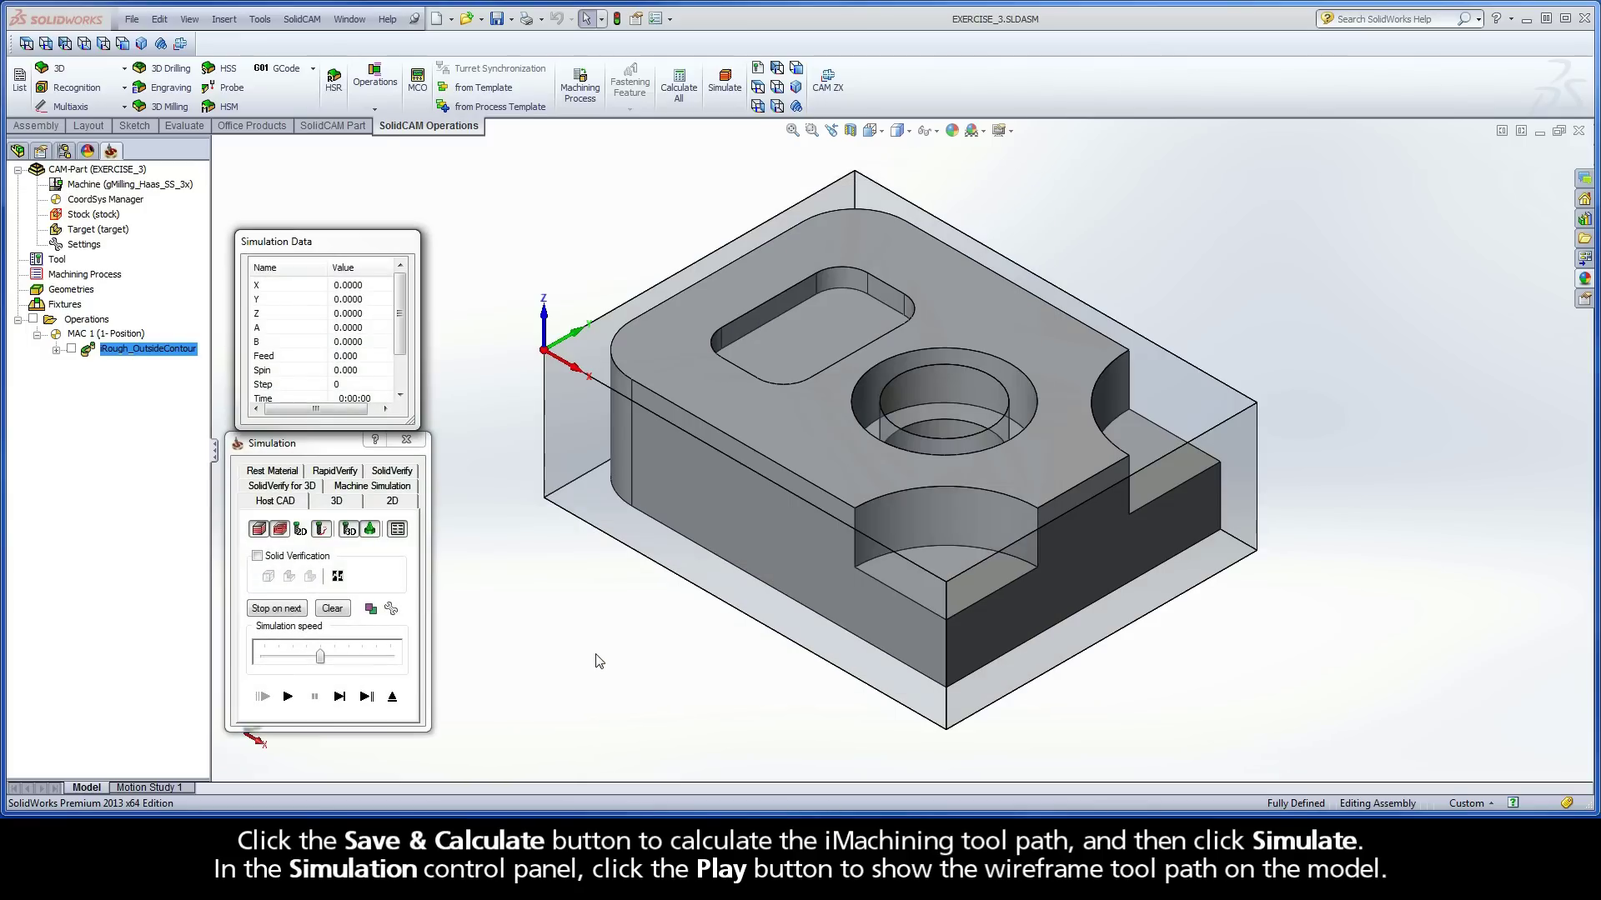
click(288, 697)
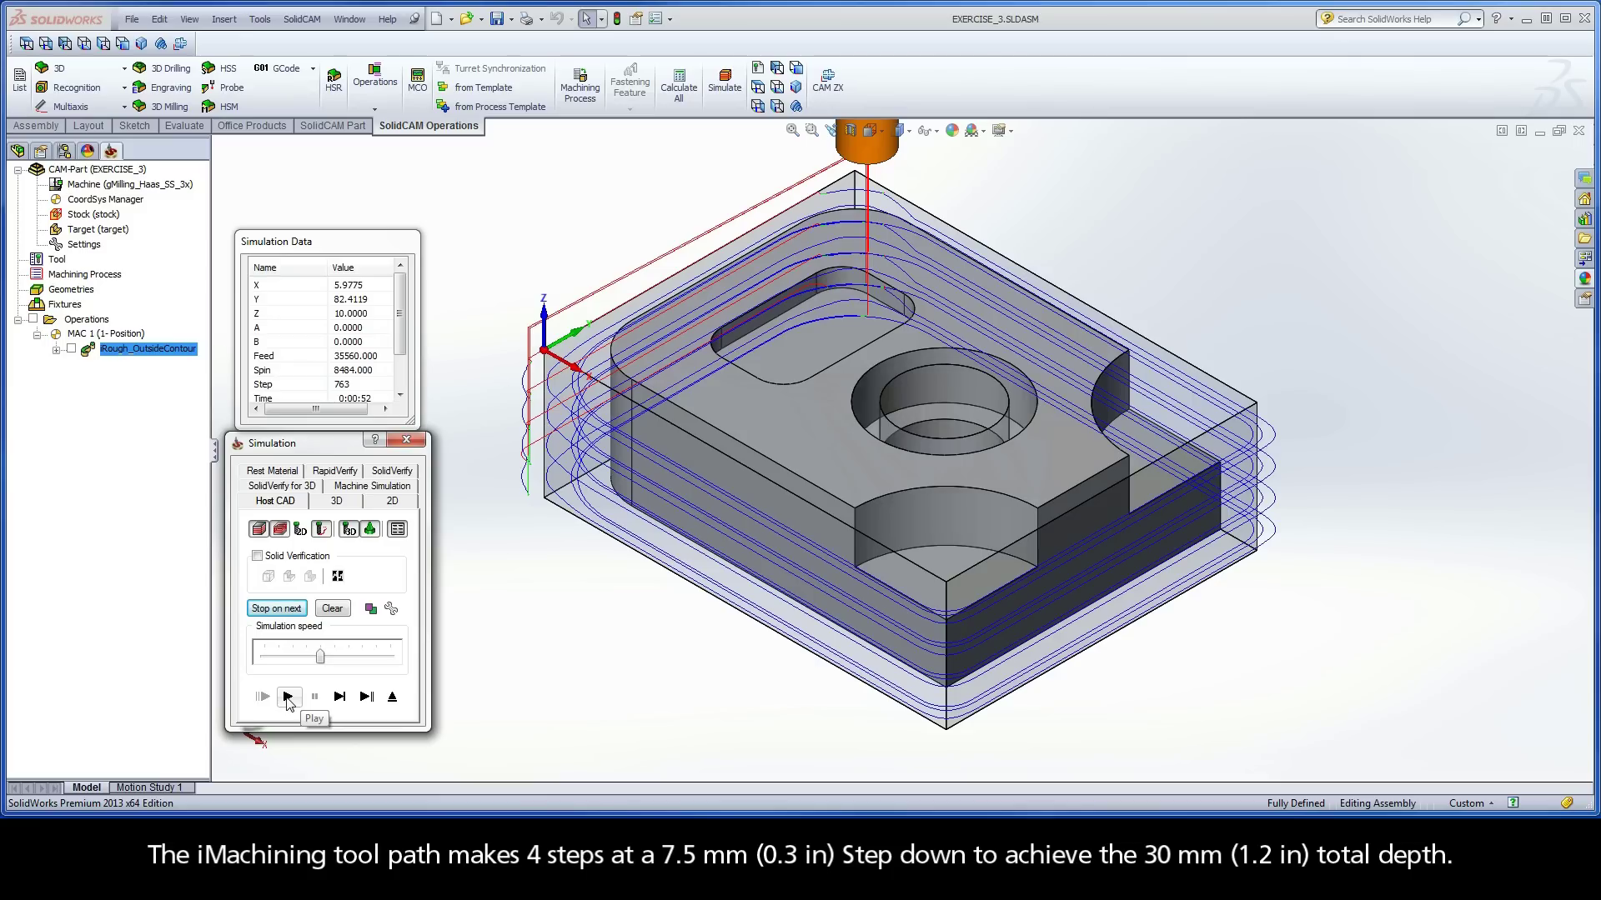
click(392, 697)
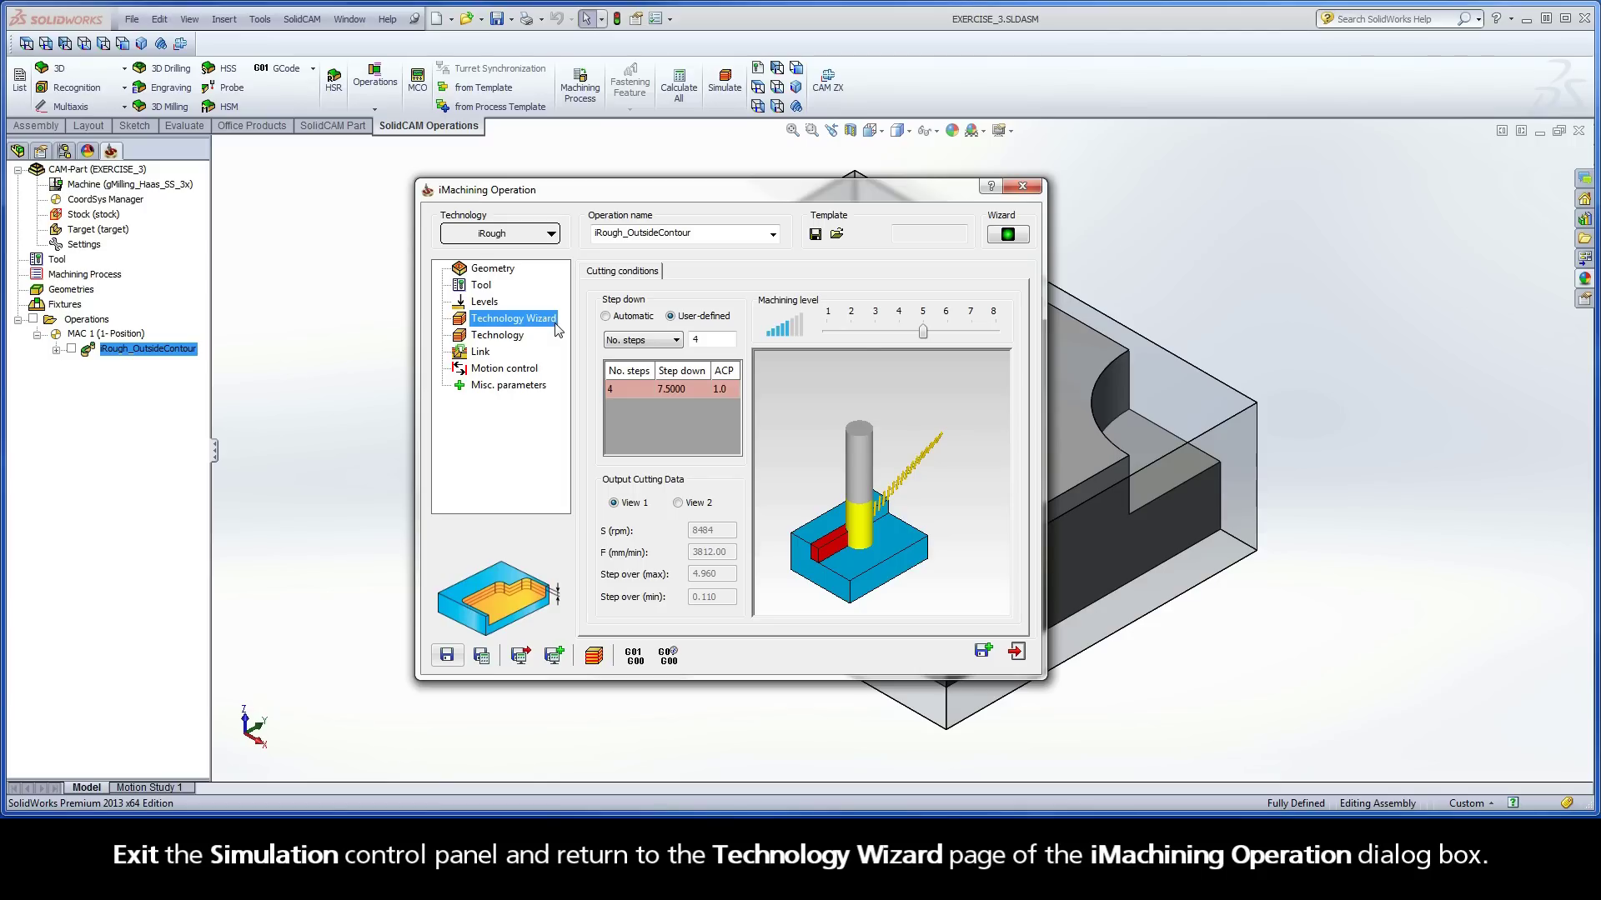
- Switch the step-down method to Step down with a 3 mm value, giving 10 steps
click(676, 341)
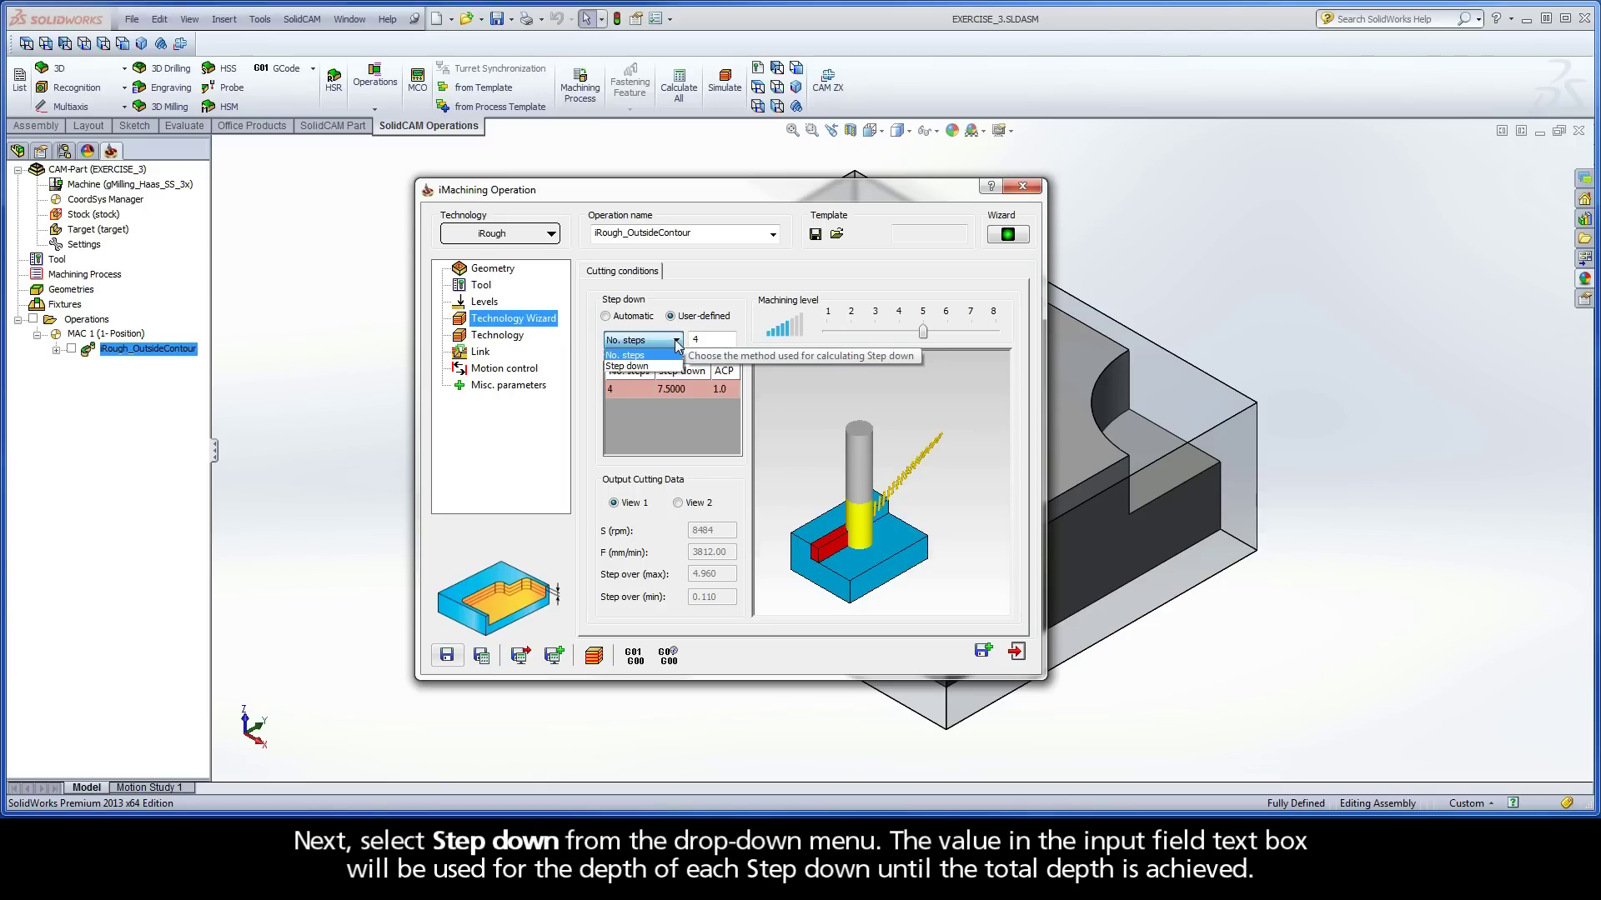
click(669, 364)
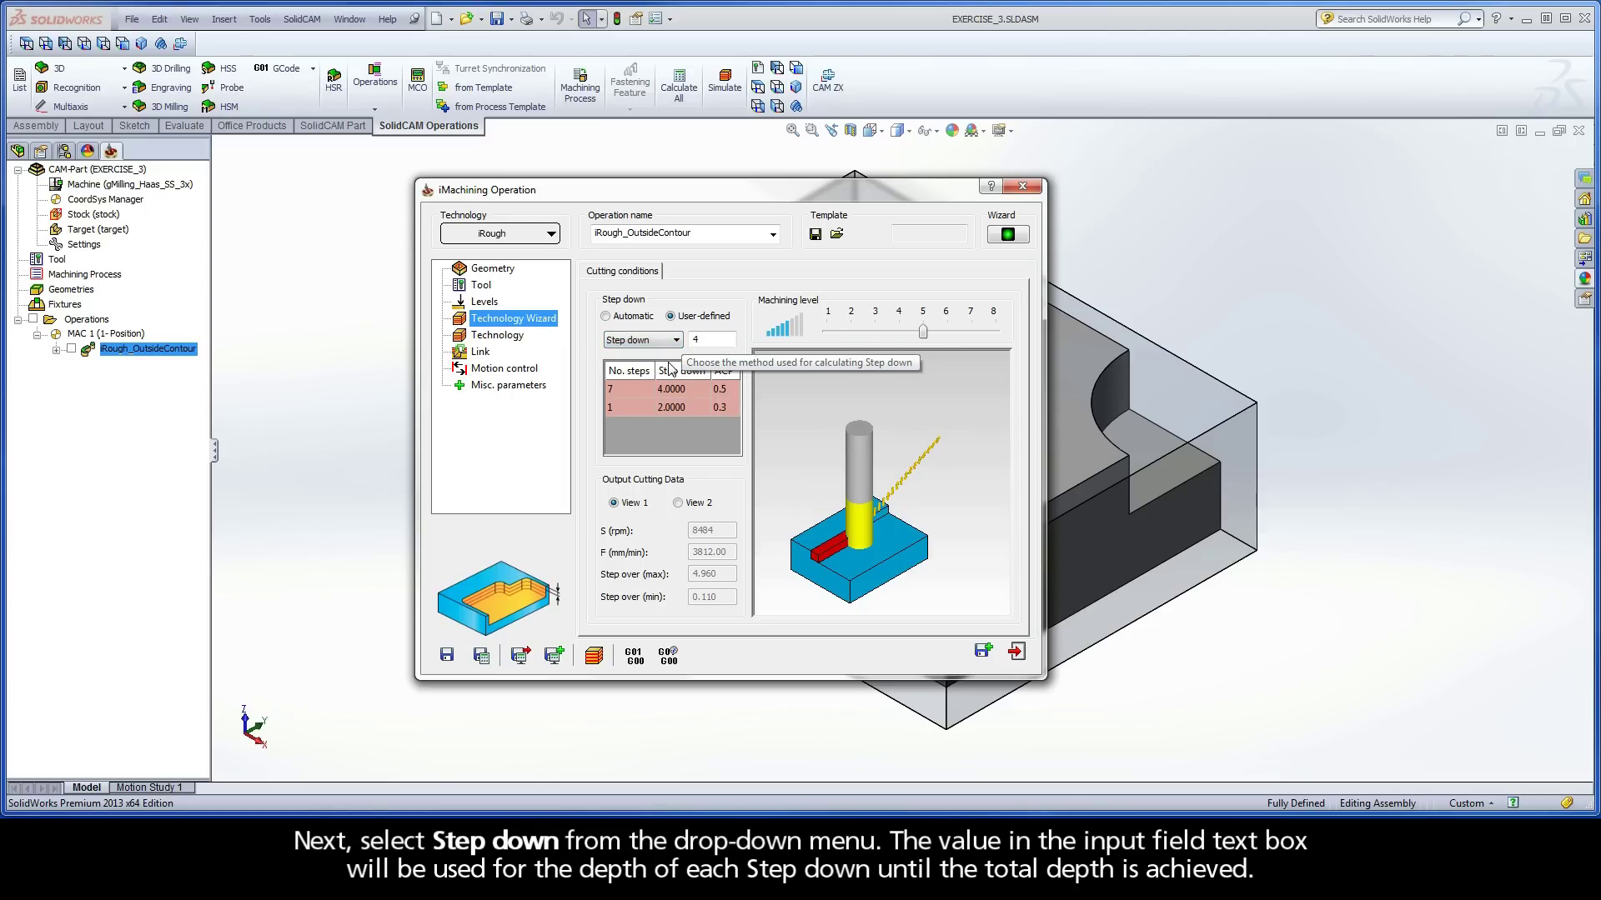
double_click(697, 340)
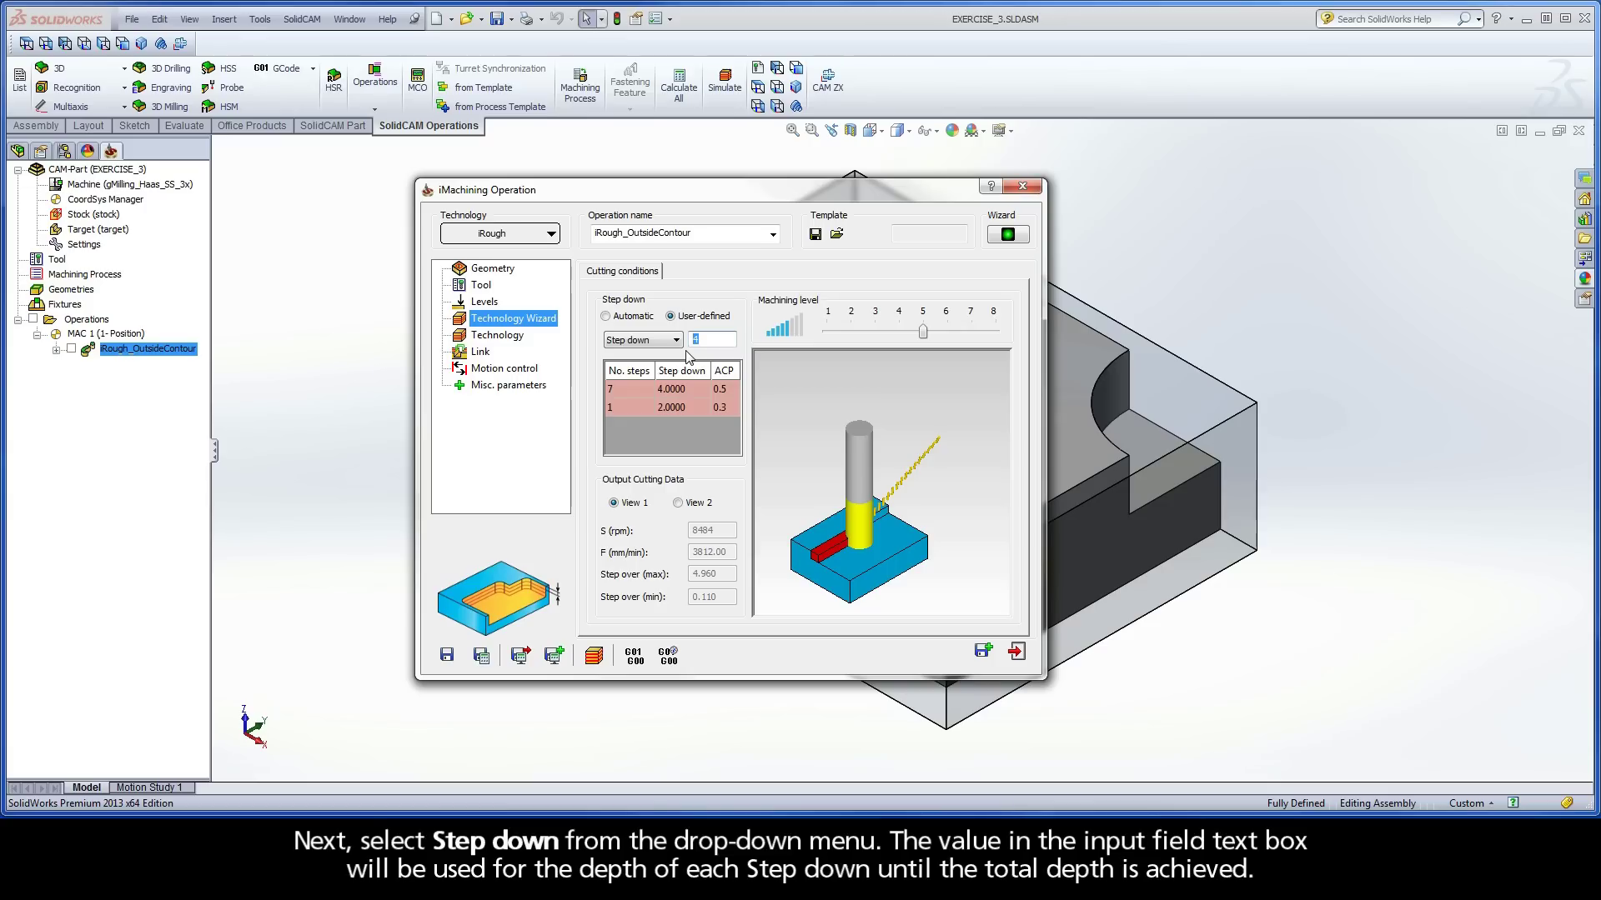
text(3)
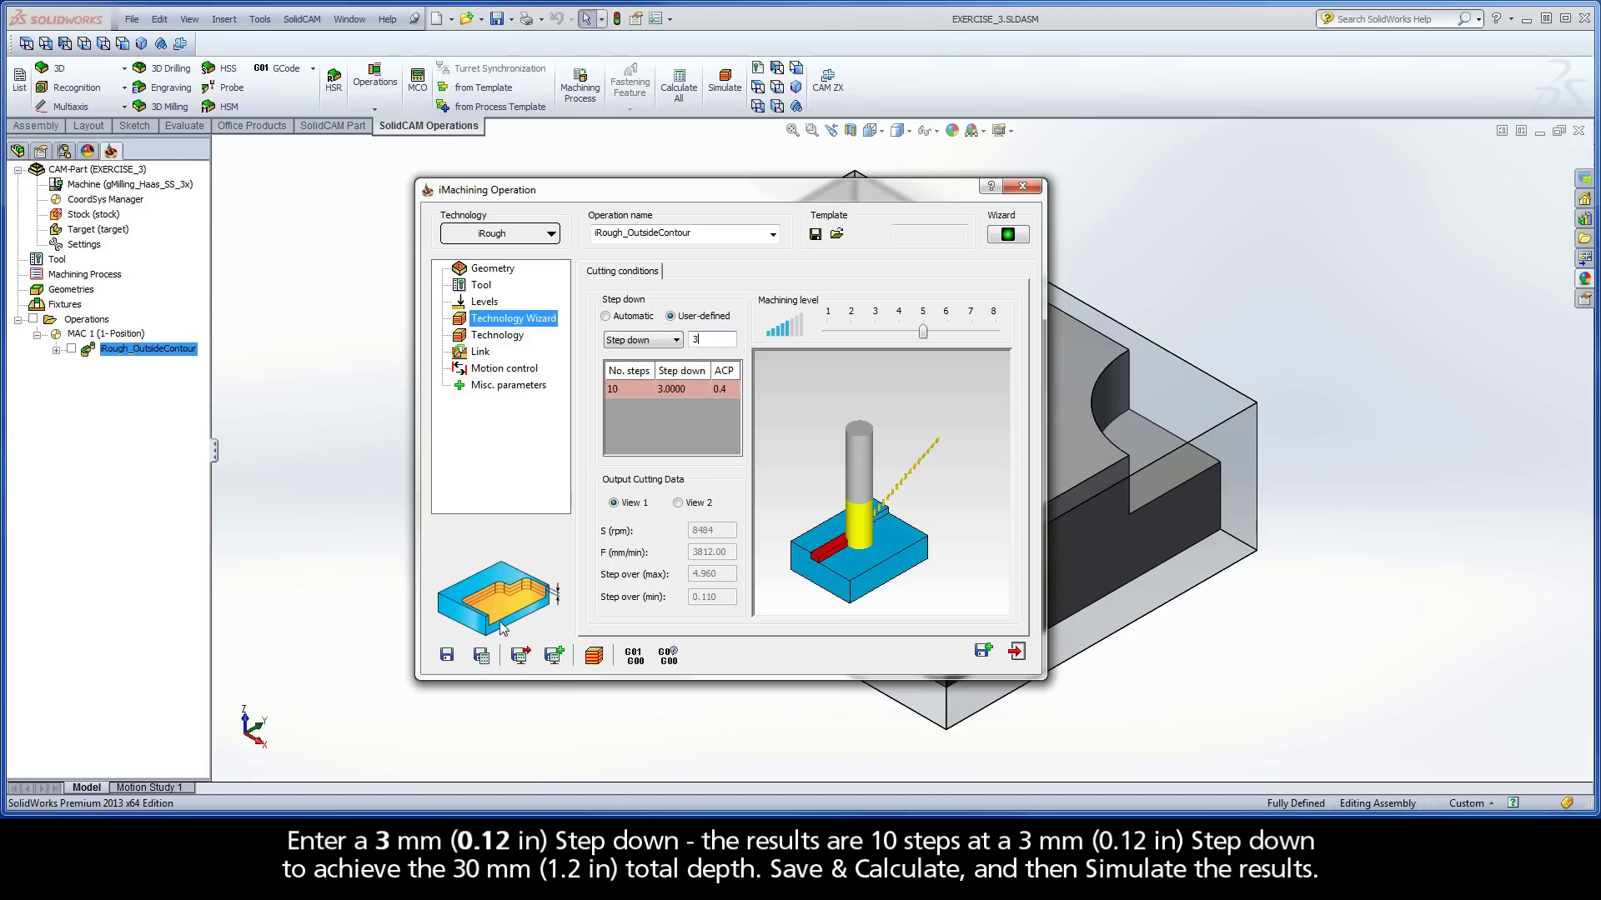
- Save and calculate the 3 mm step-down toolpath and play its simulation at higher speed
click(481, 658)
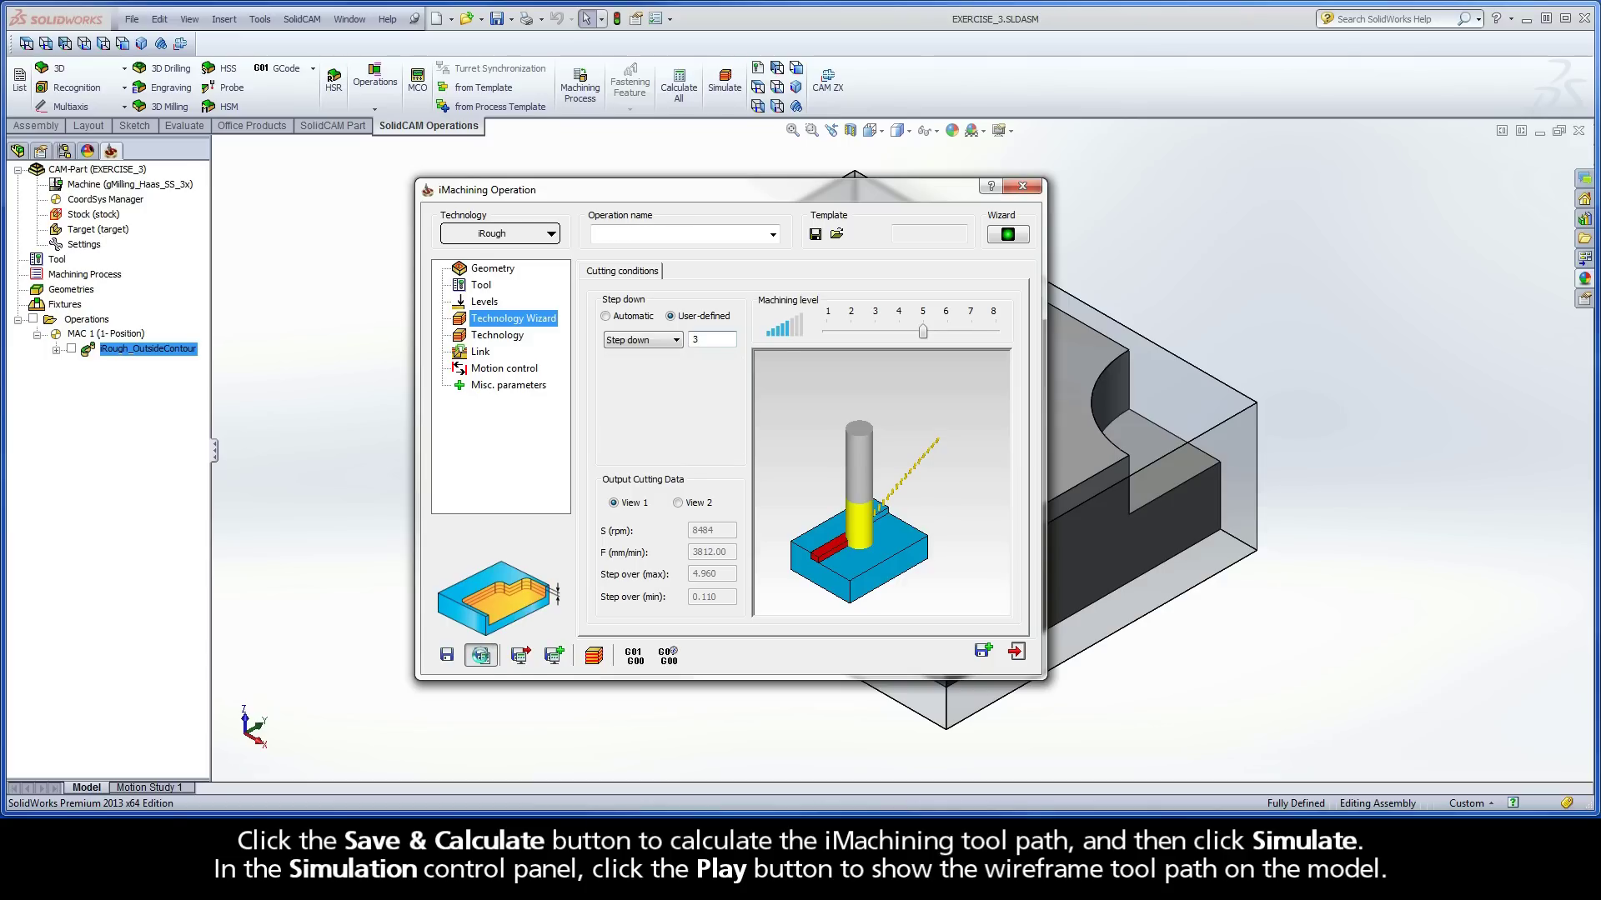
click(594, 658)
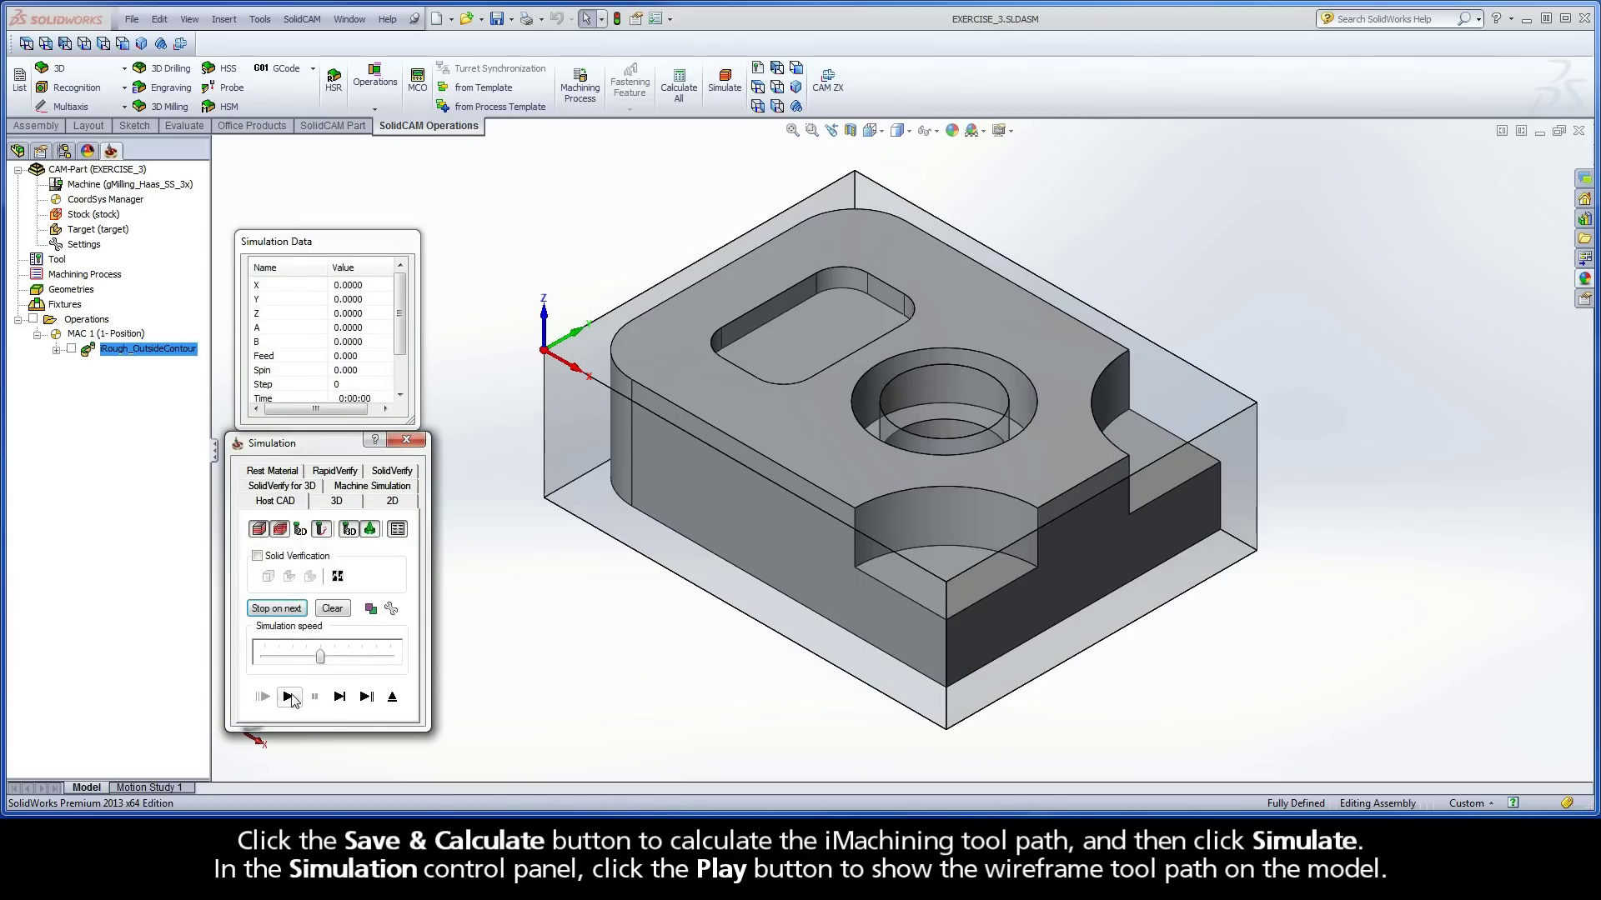
click(288, 697)
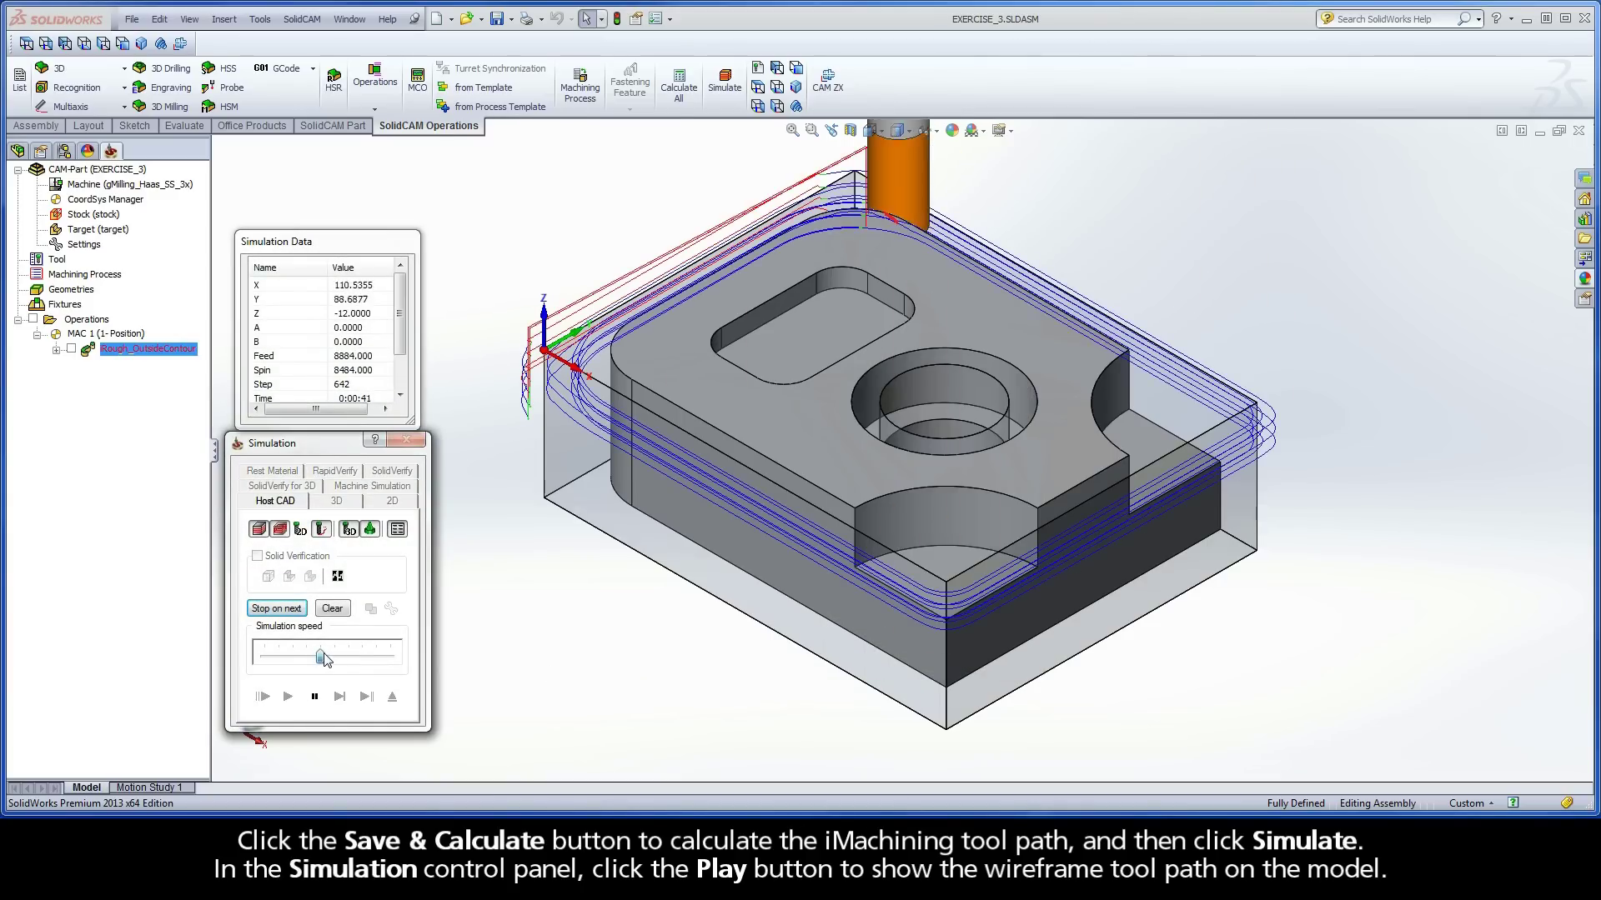
drag(320, 657, 332, 658)
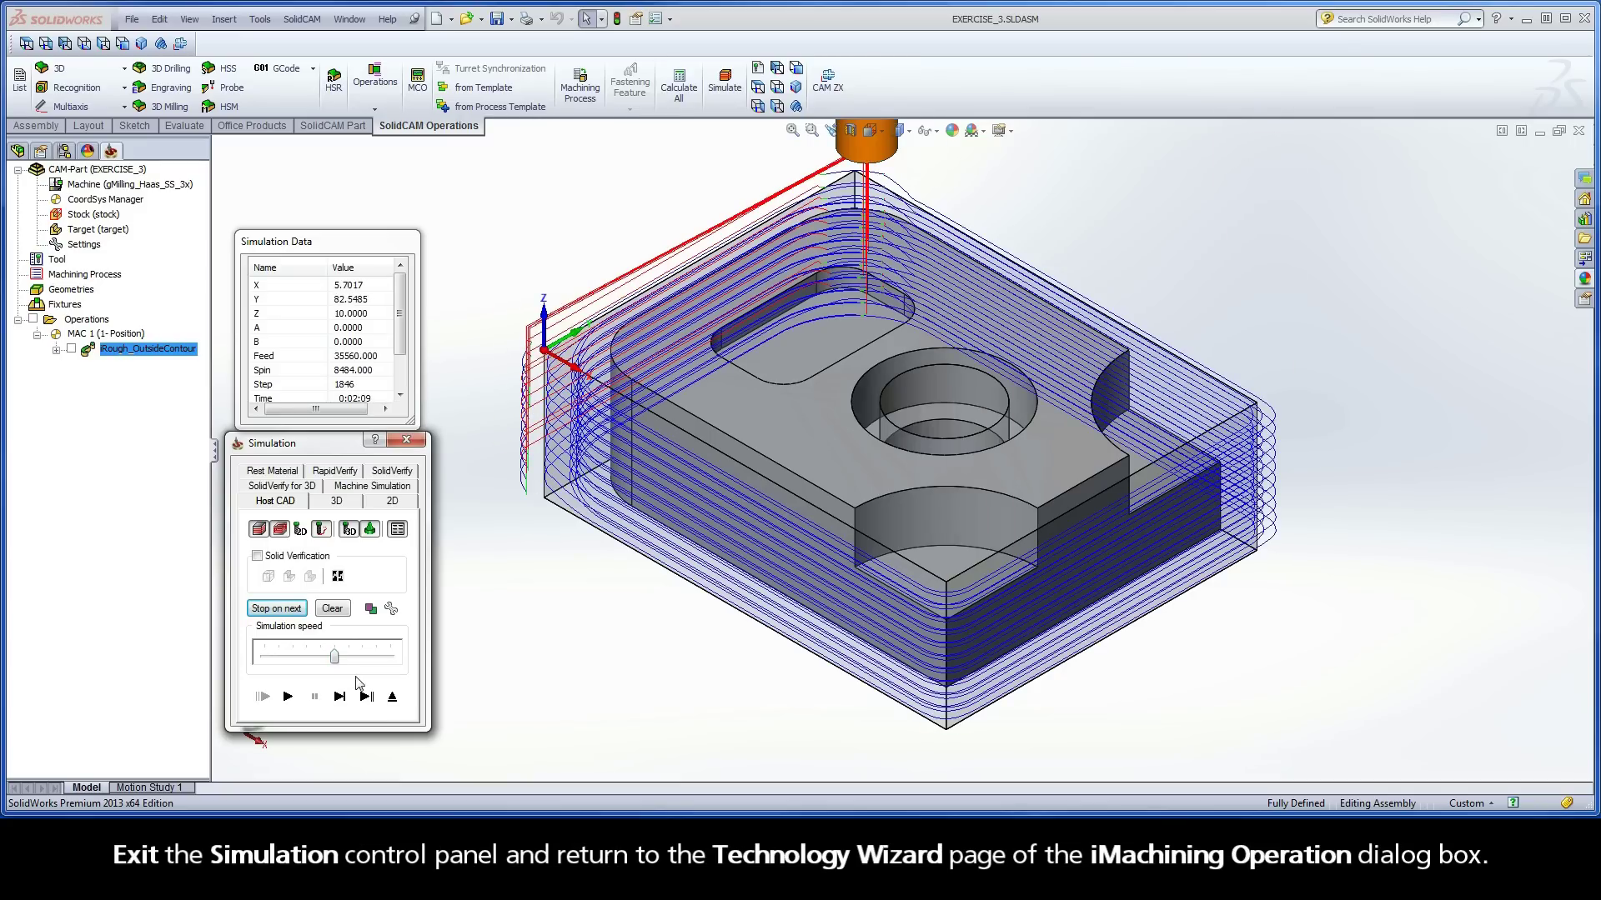
- Change the step-down value to 30 mm and save and calculate the single full-depth toolpath
click(390, 697)
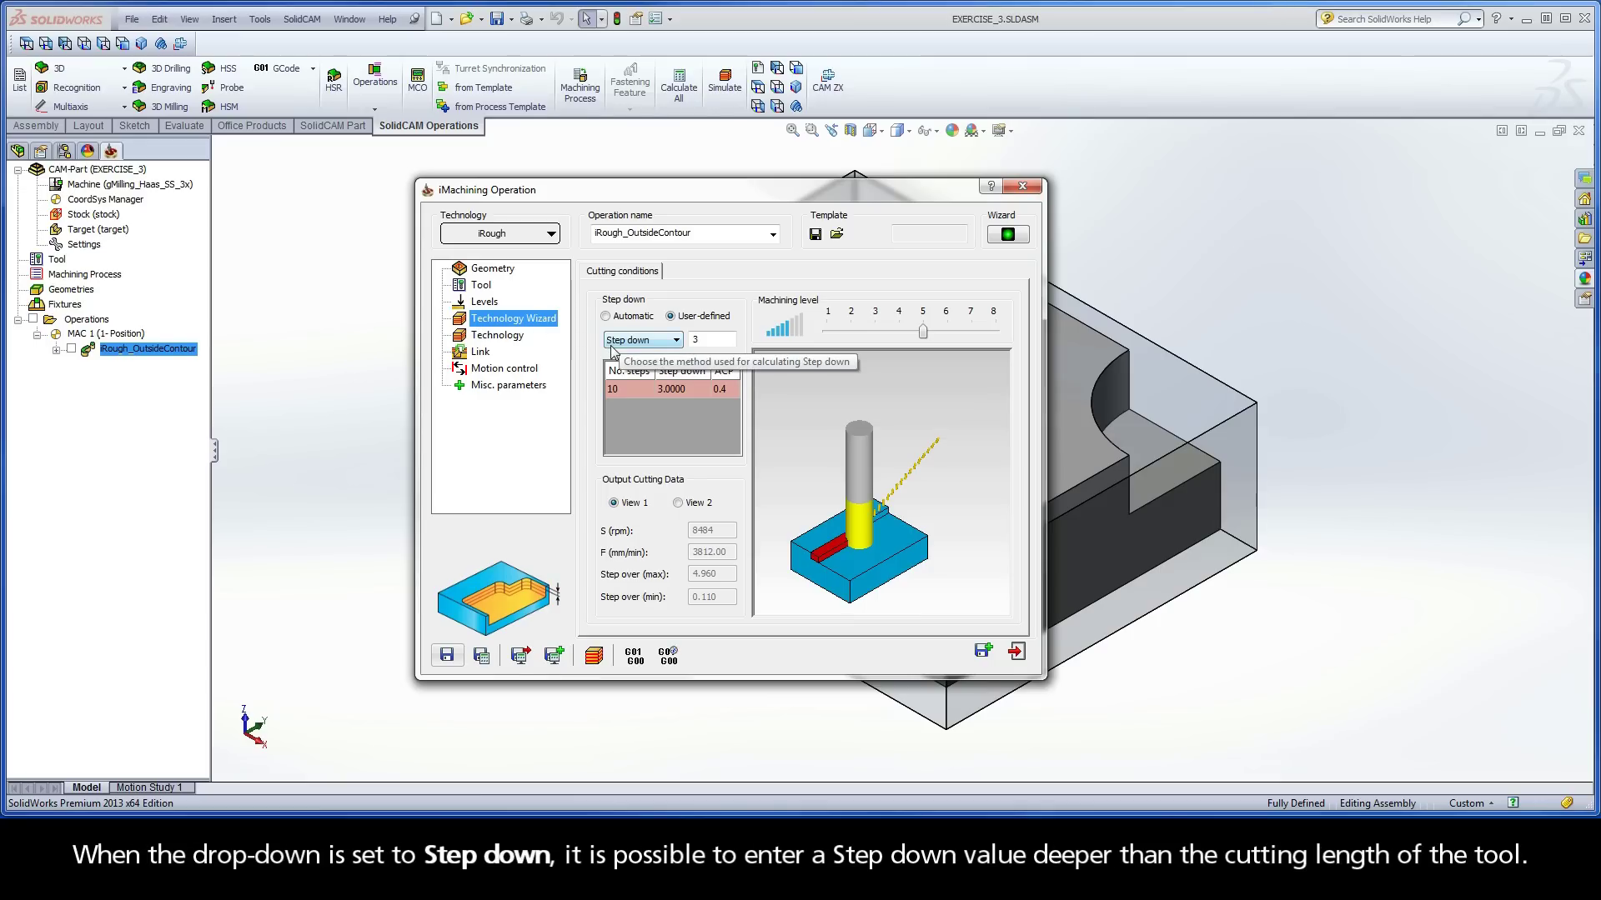
double_click(693, 340)
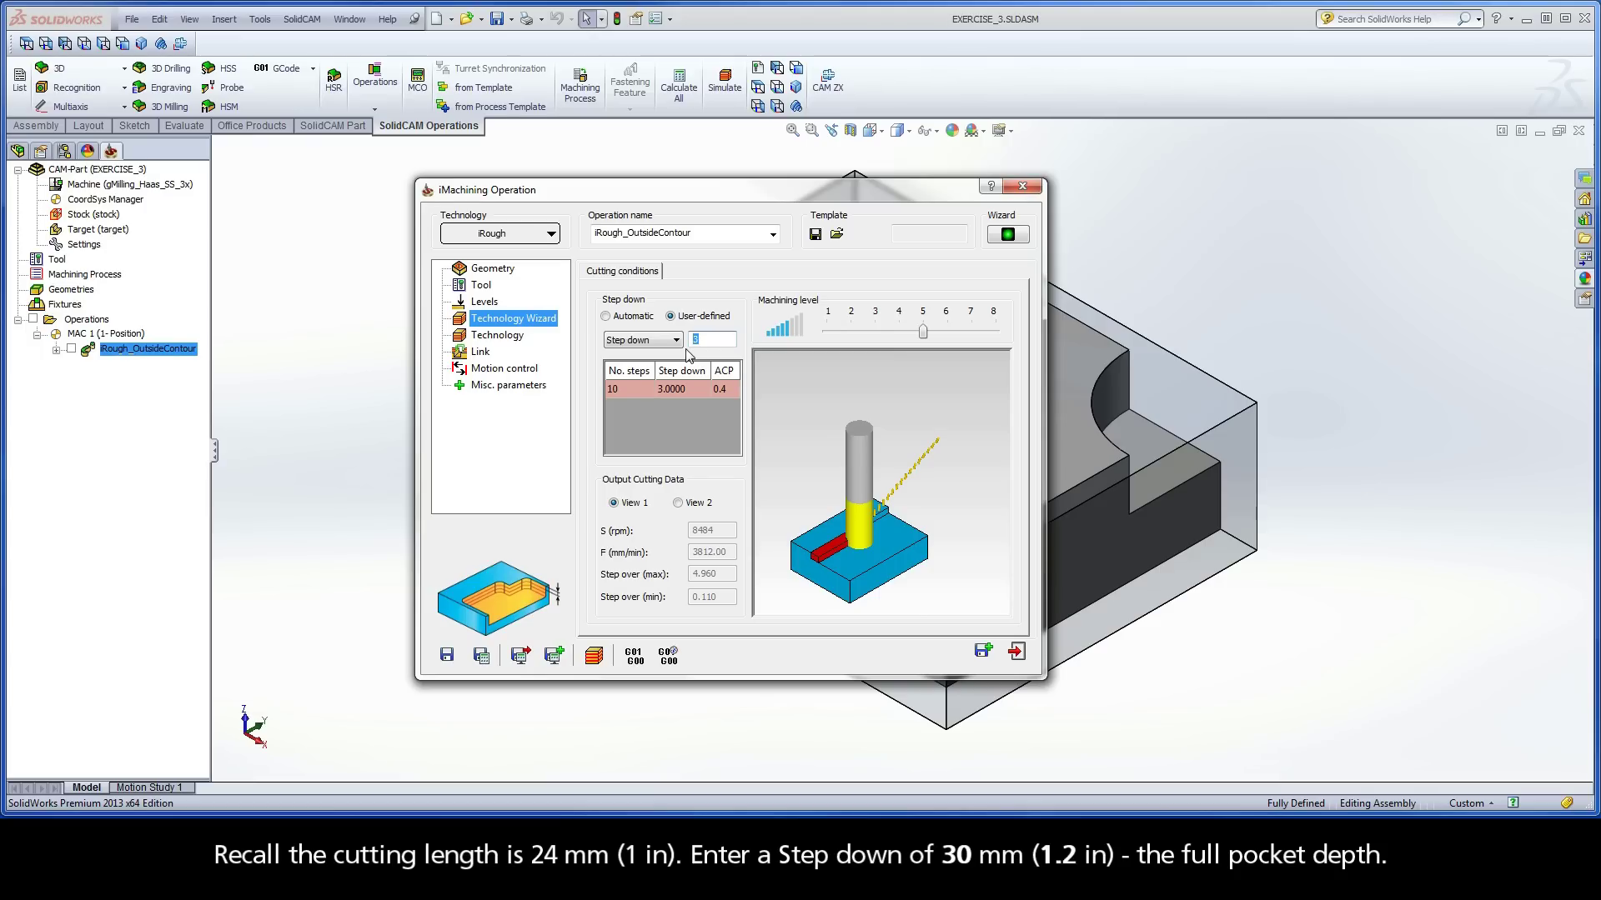
text(30)
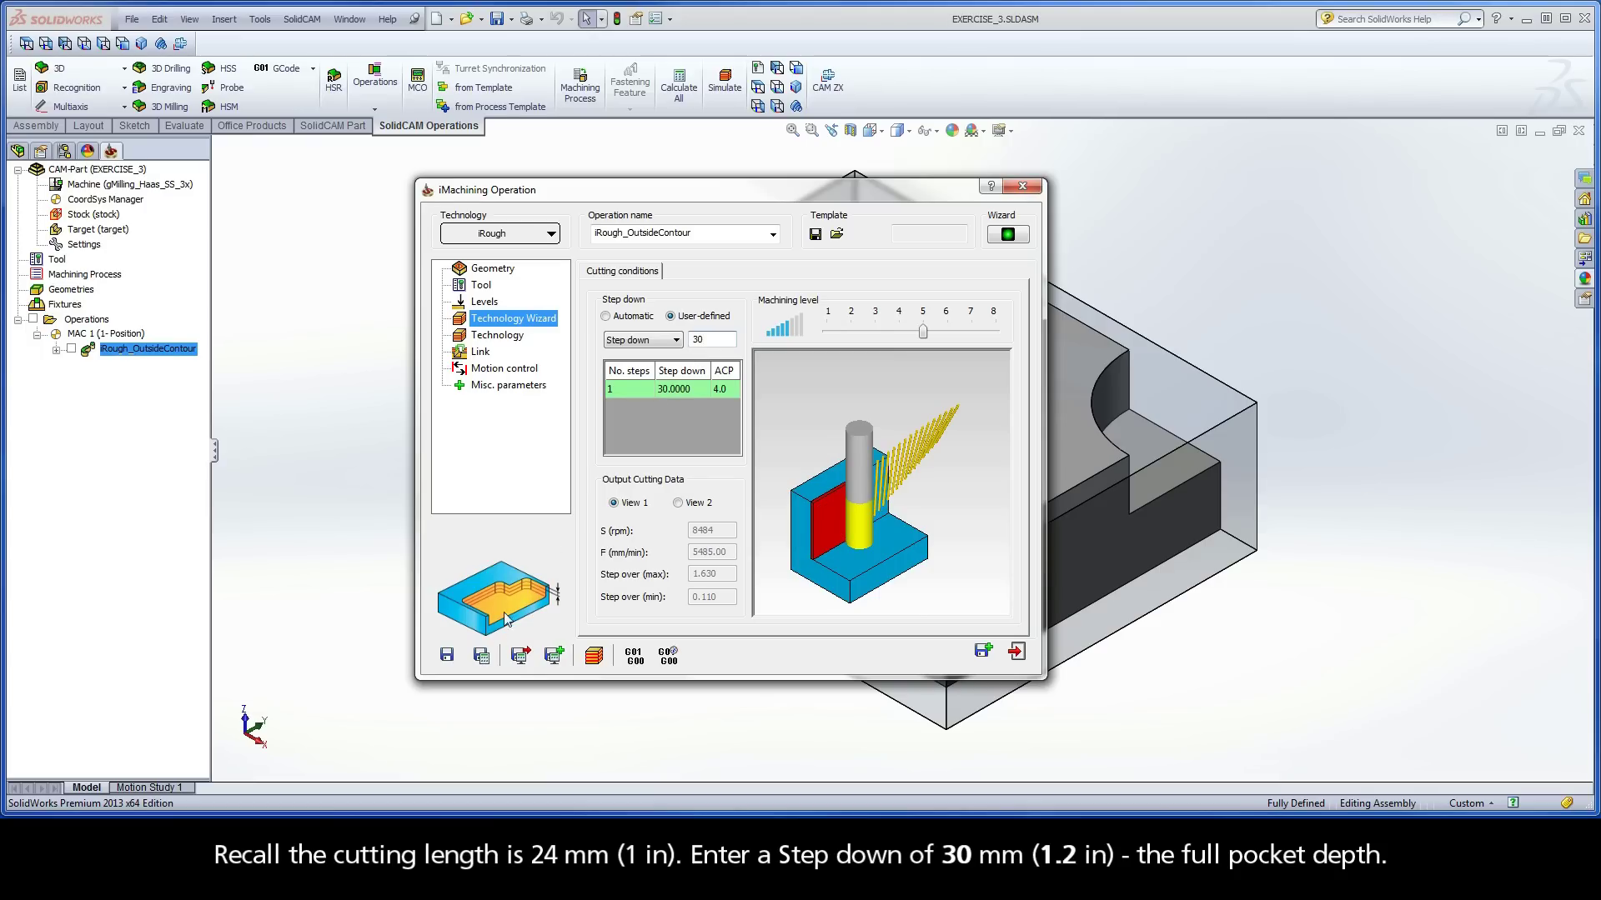
click(482, 656)
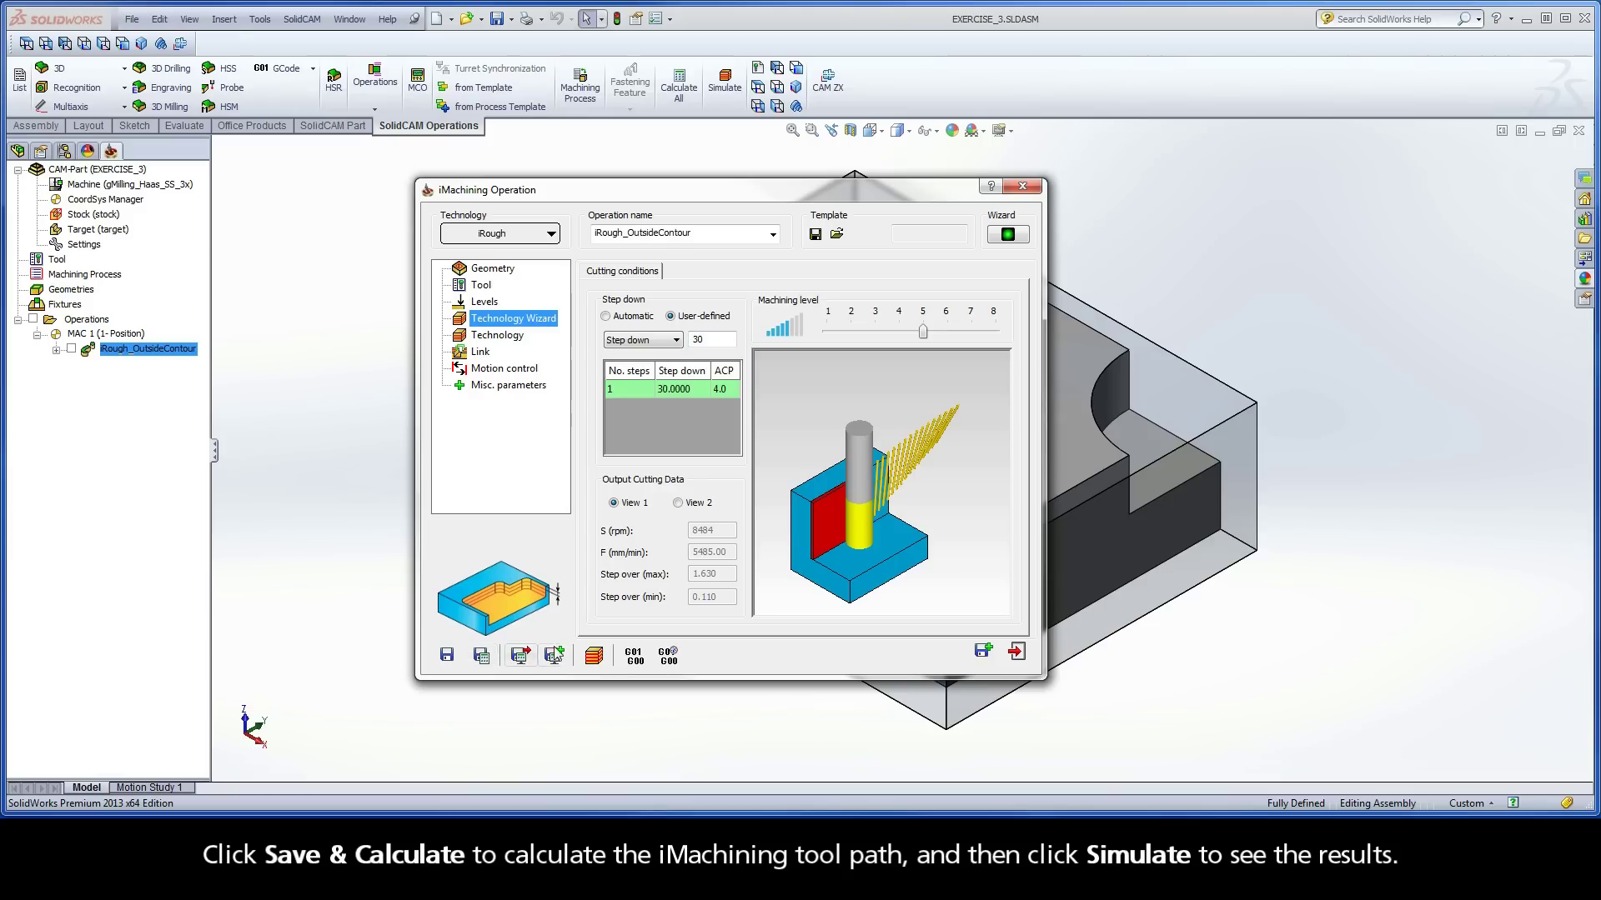
click(594, 657)
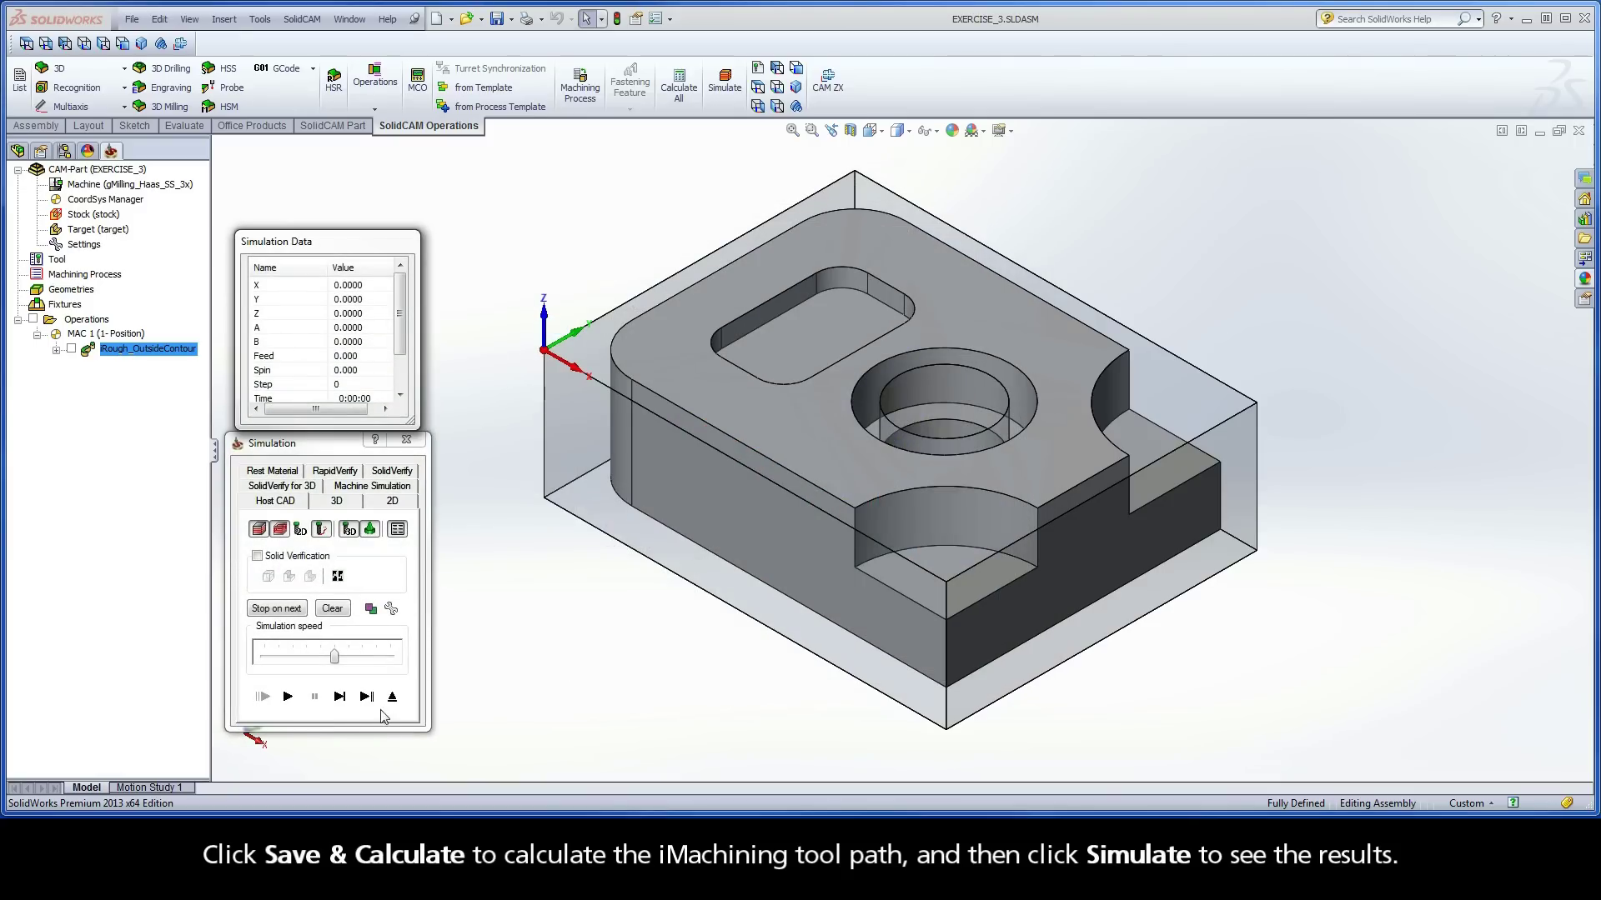
- Play the 30 mm single-step simulation and close it
click(289, 699)
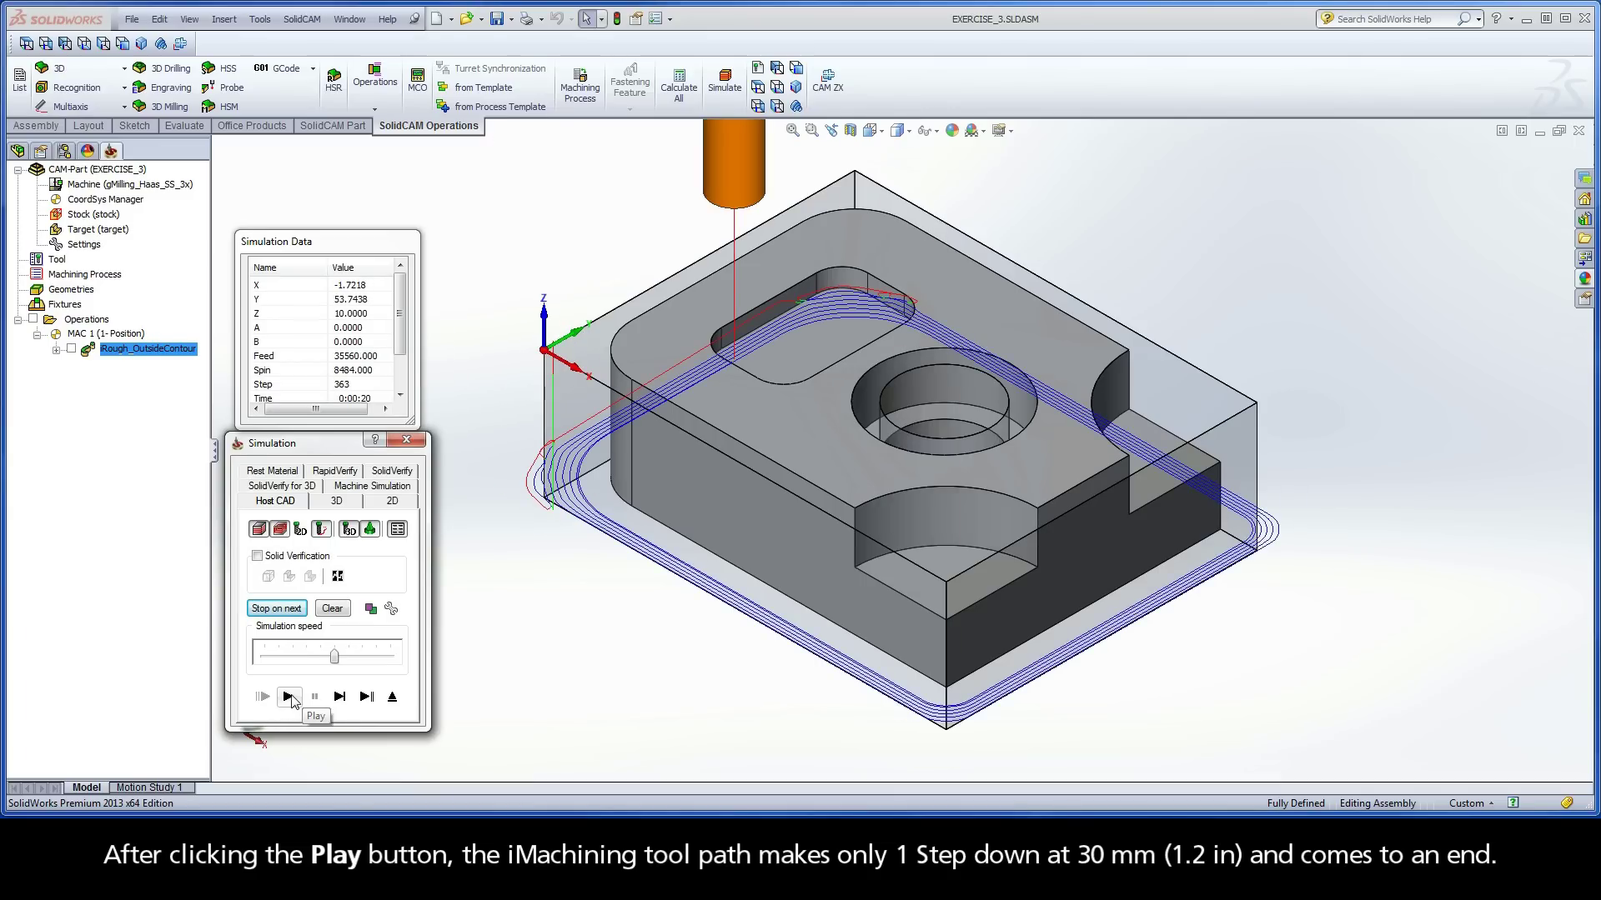
click(391, 697)
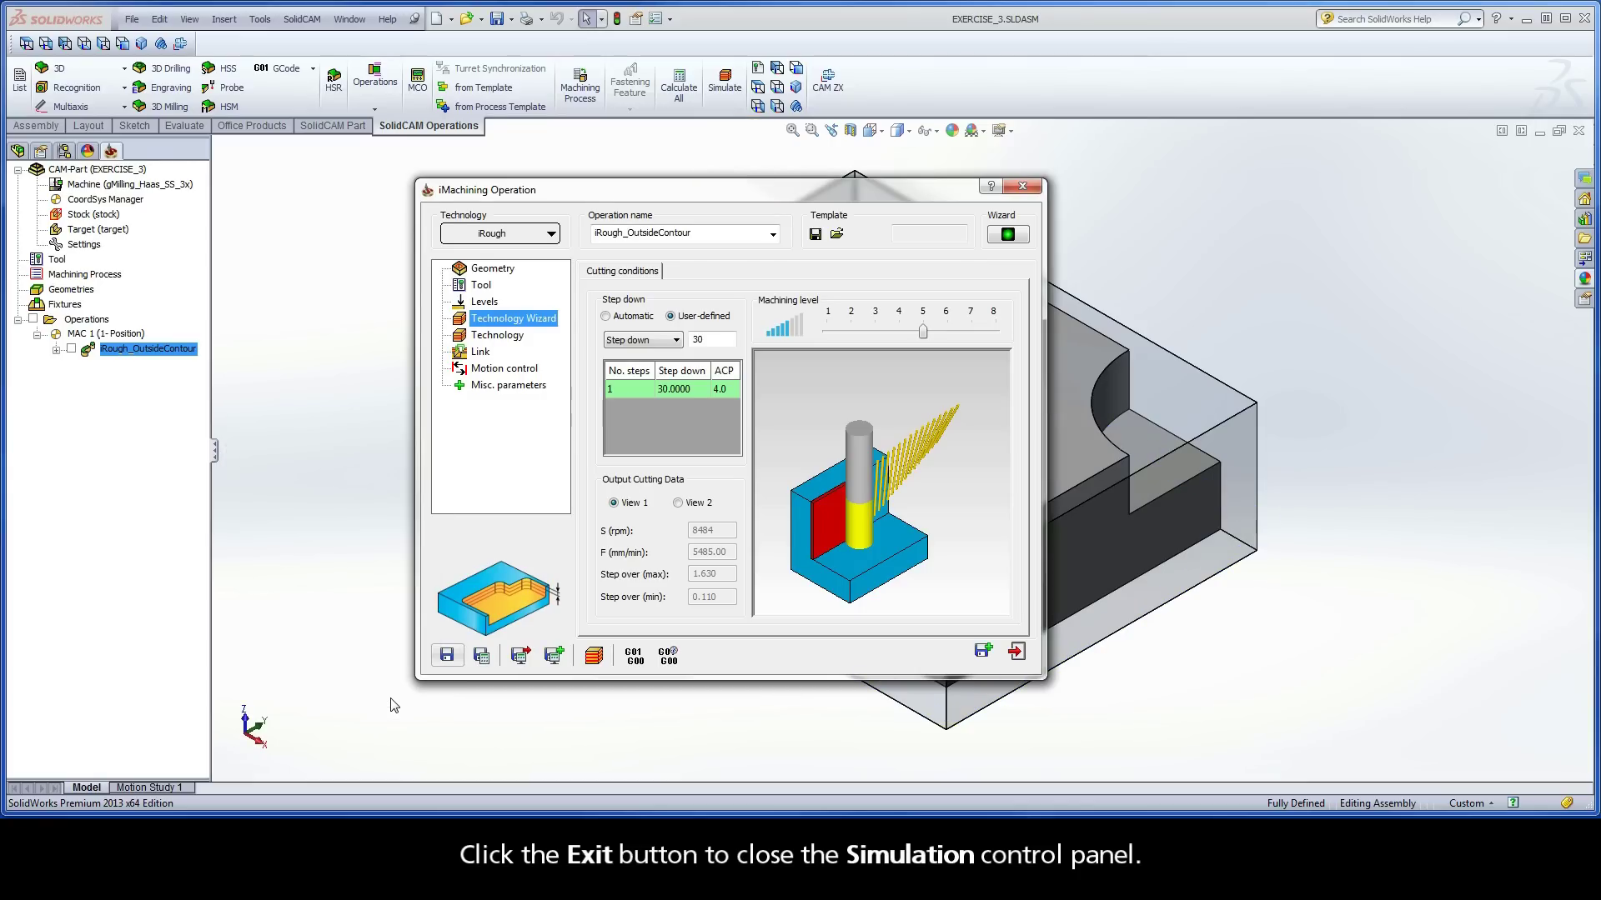
- Define the step-down by No. steps set to 1 (24 mm + 6 mm) and save and calculate
click(642, 340)
click(658, 353)
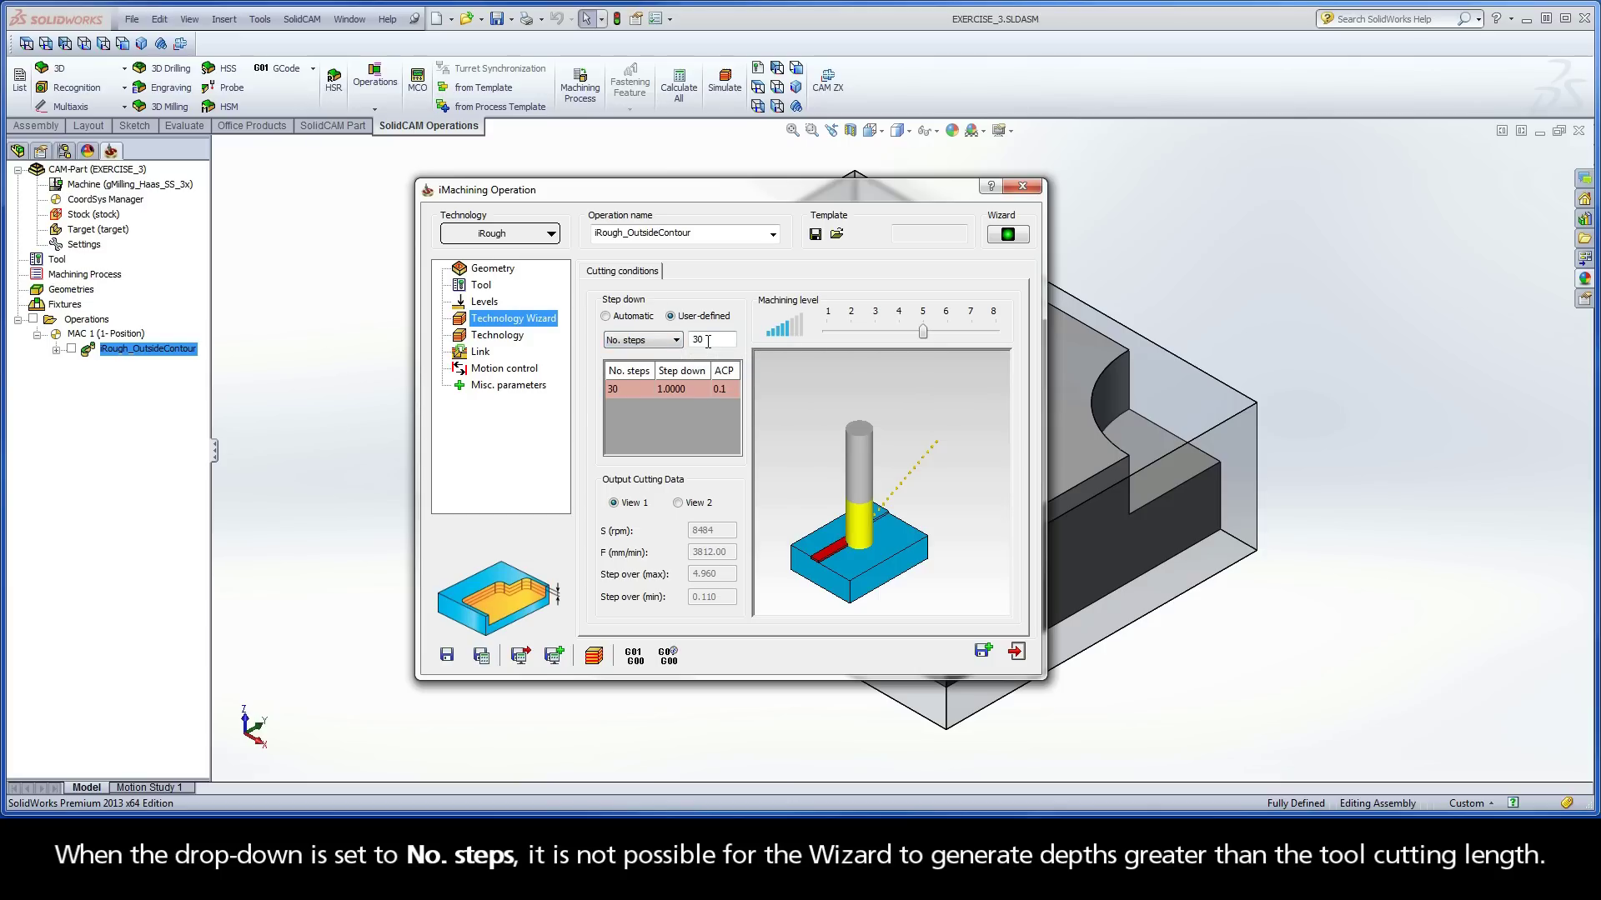
double_click(707, 342)
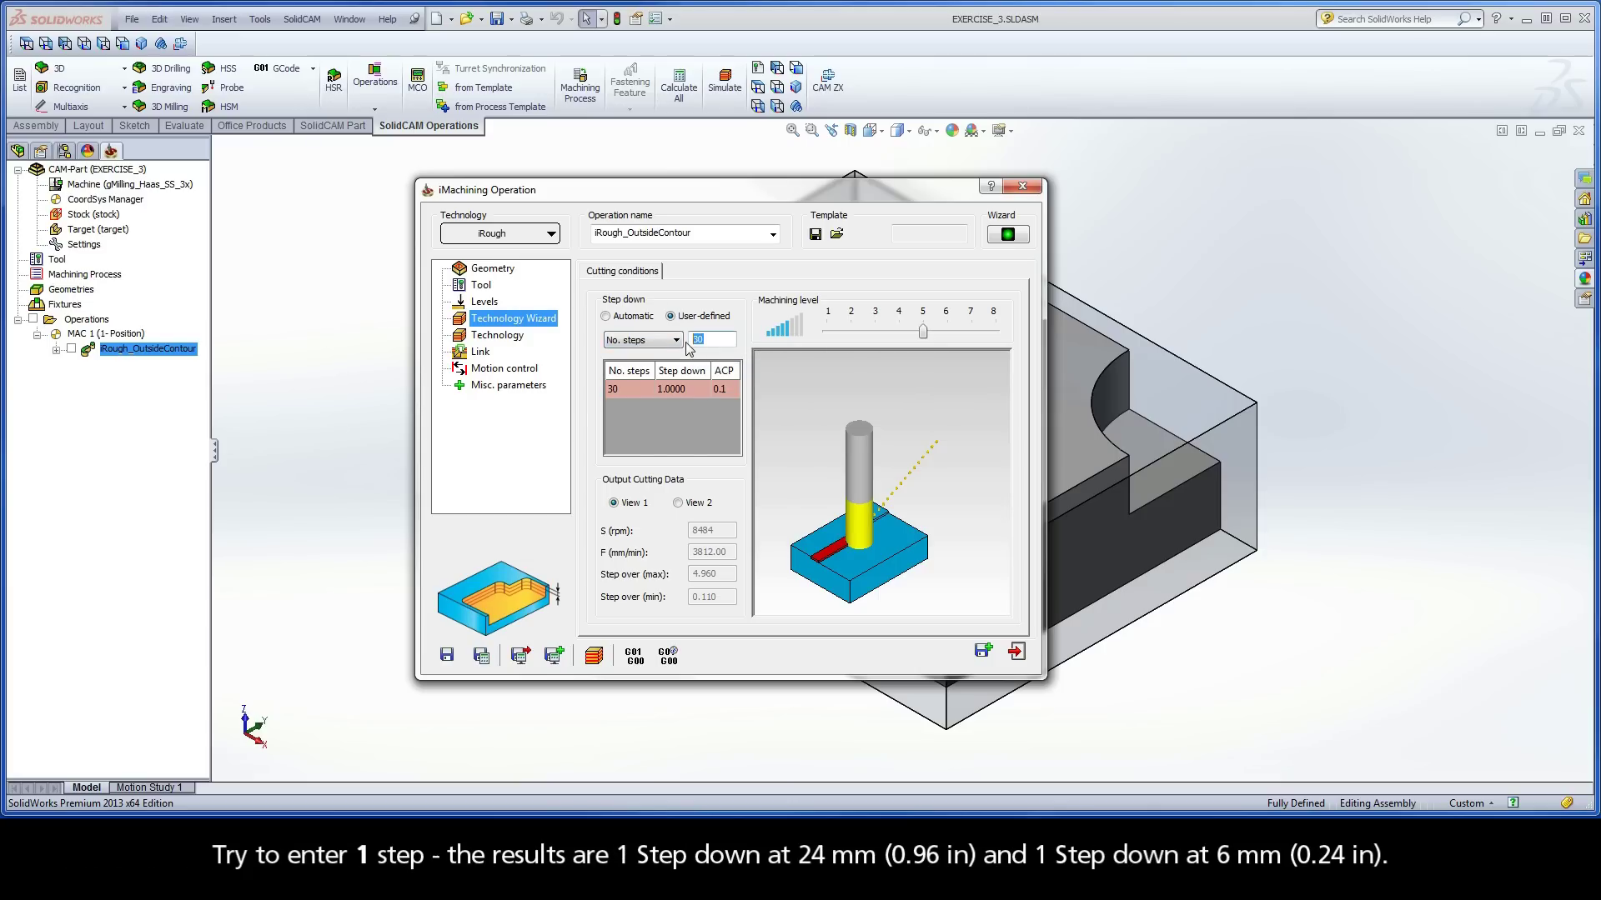
text(1)
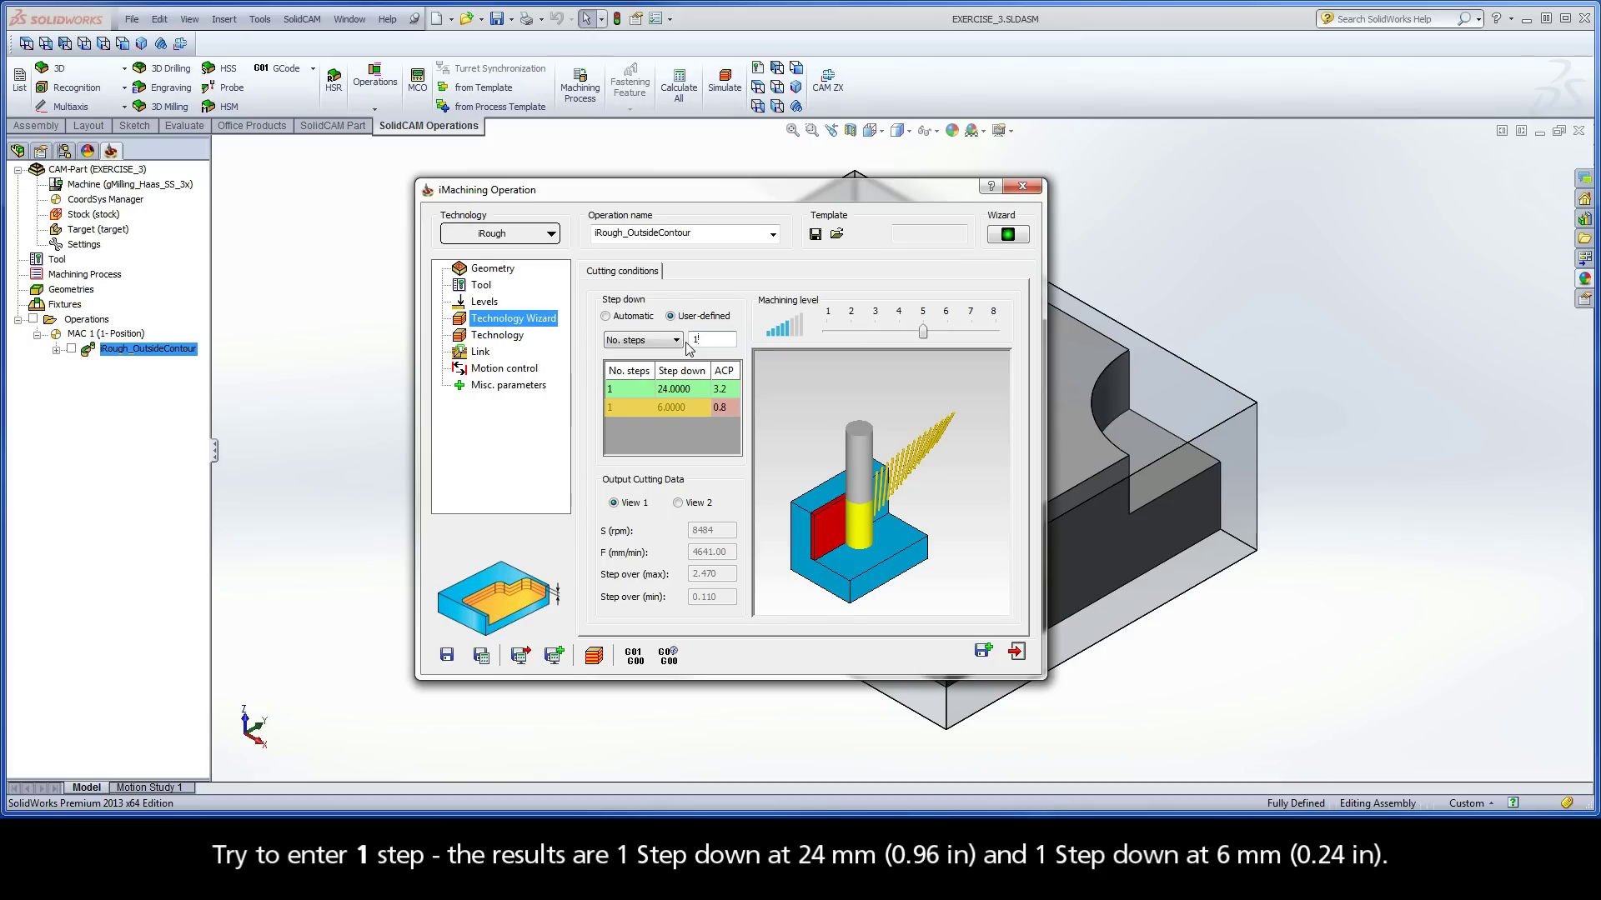
click(481, 657)
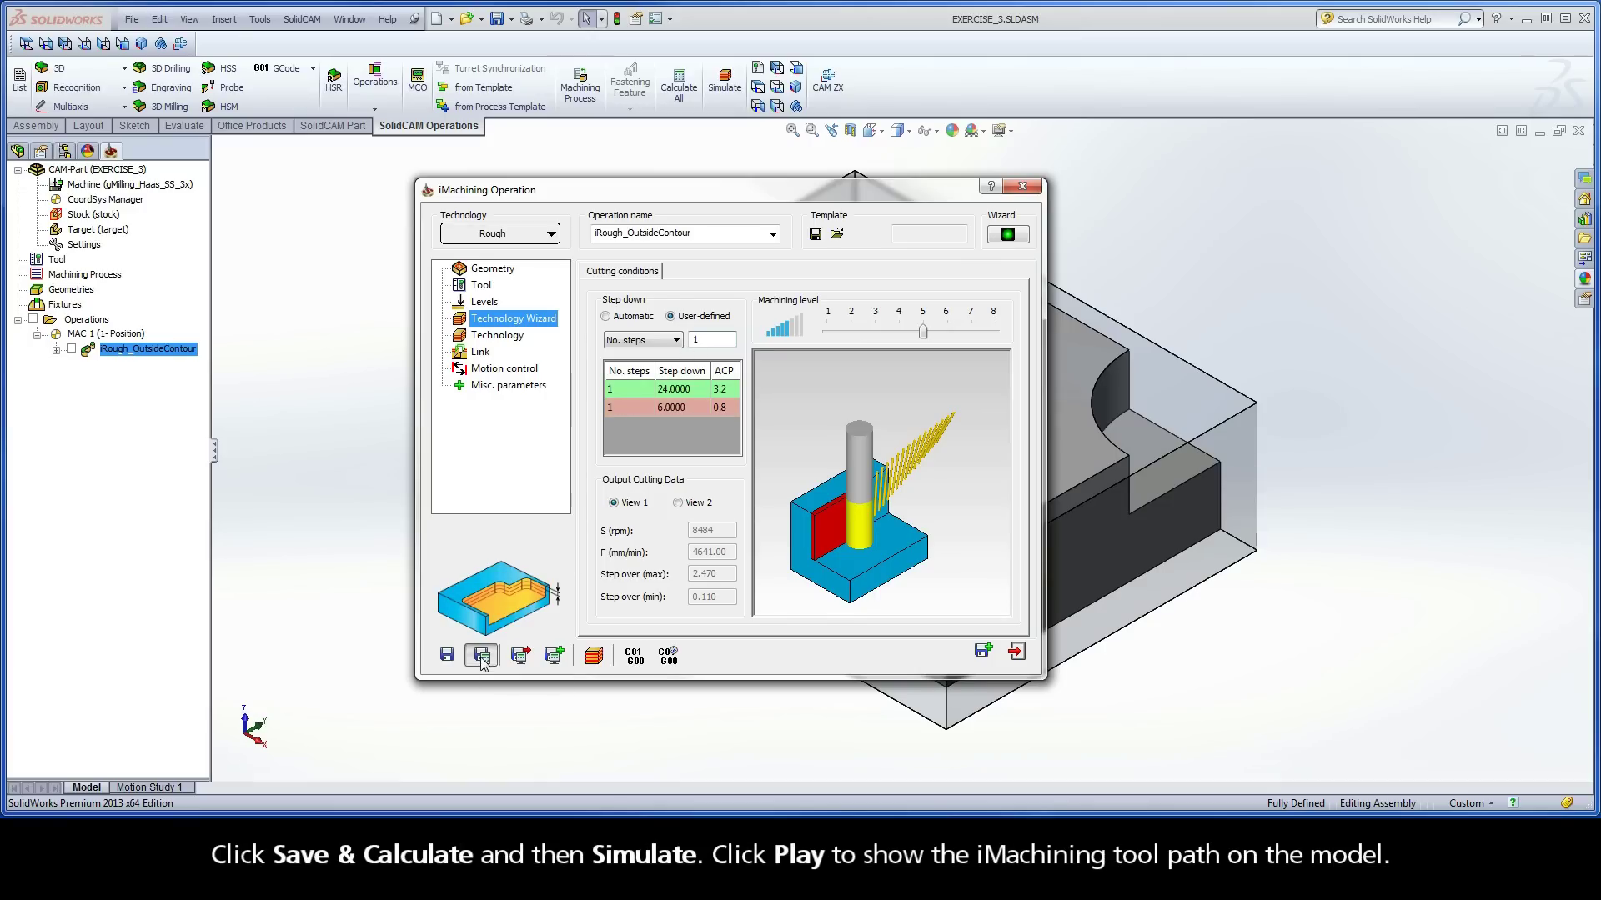
- Play the simulation of the 24 mm plus 6 mm toolpath and exit back to the dialog
click(594, 655)
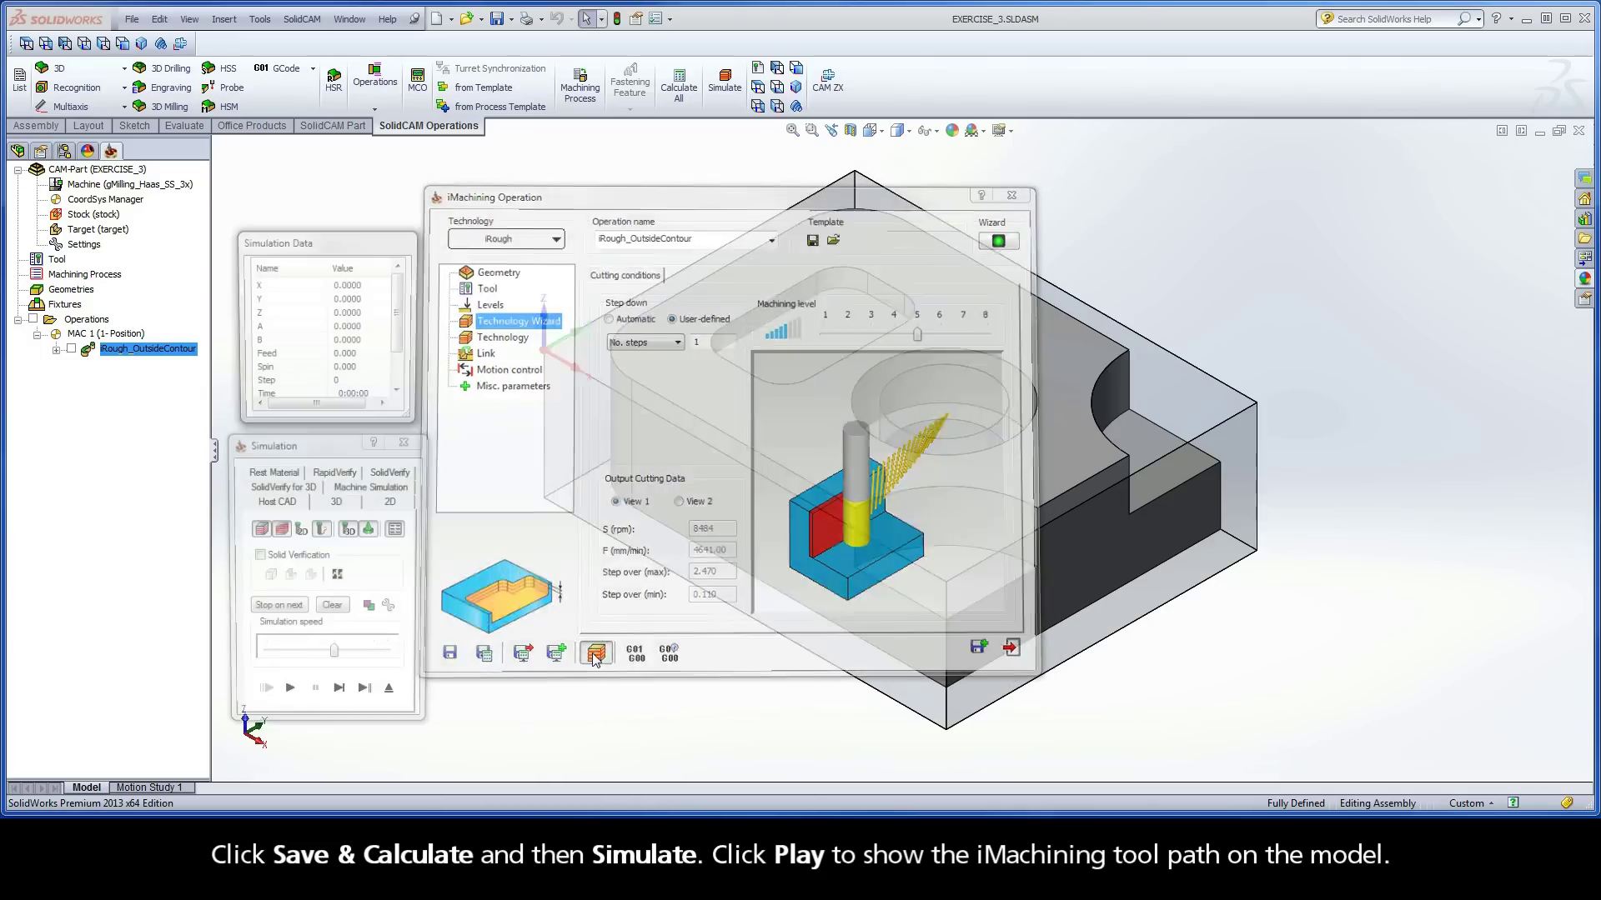
click(290, 697)
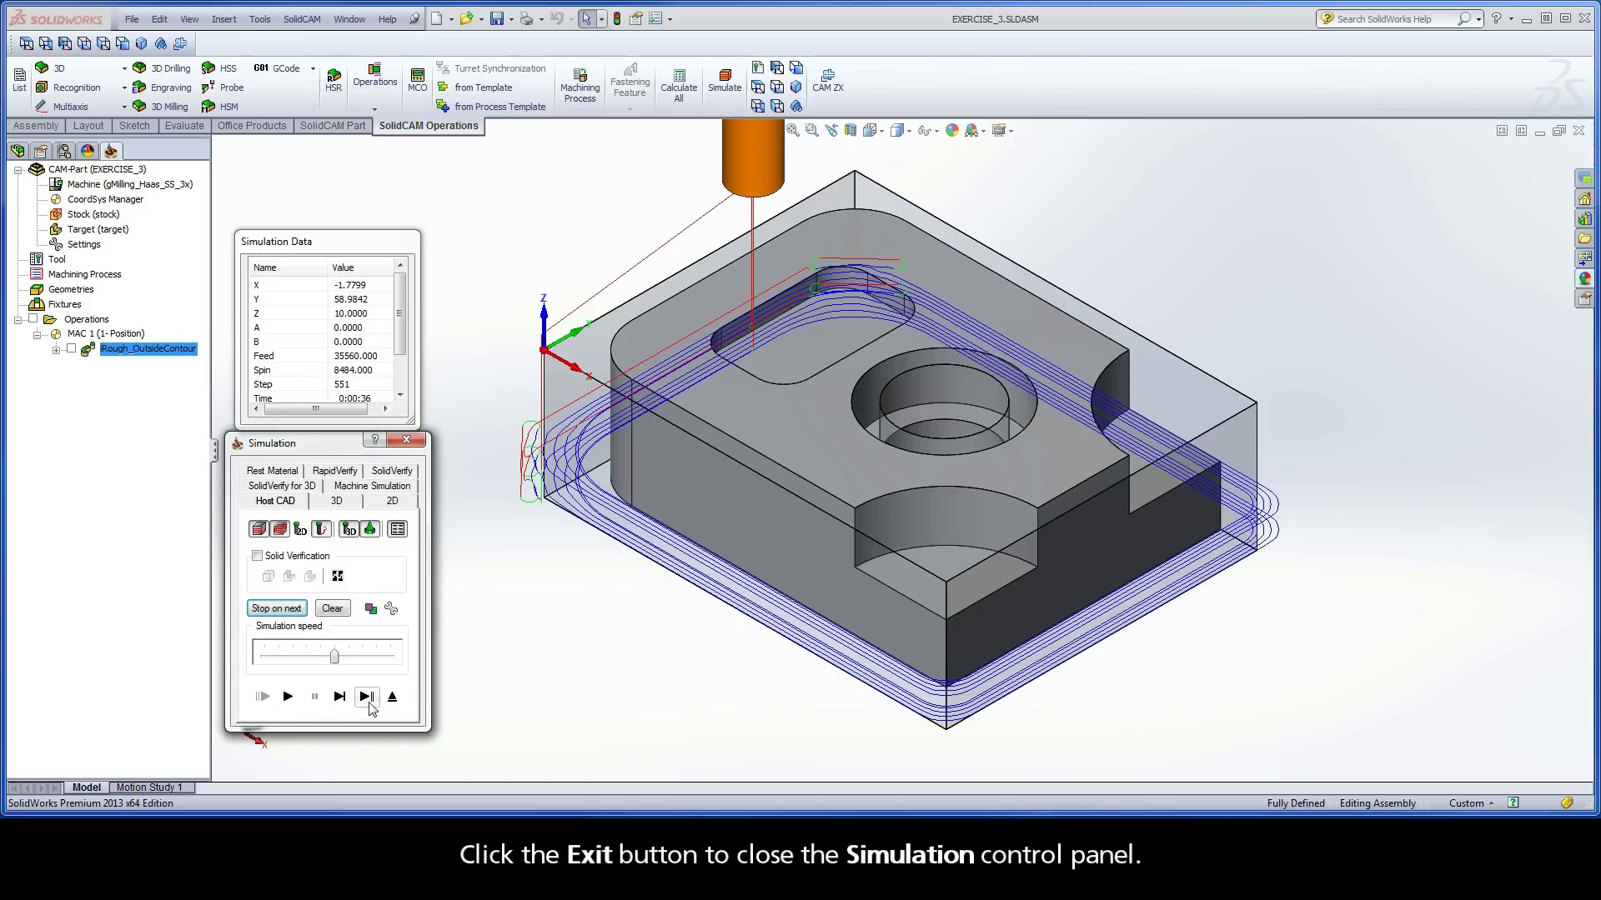
click(392, 697)
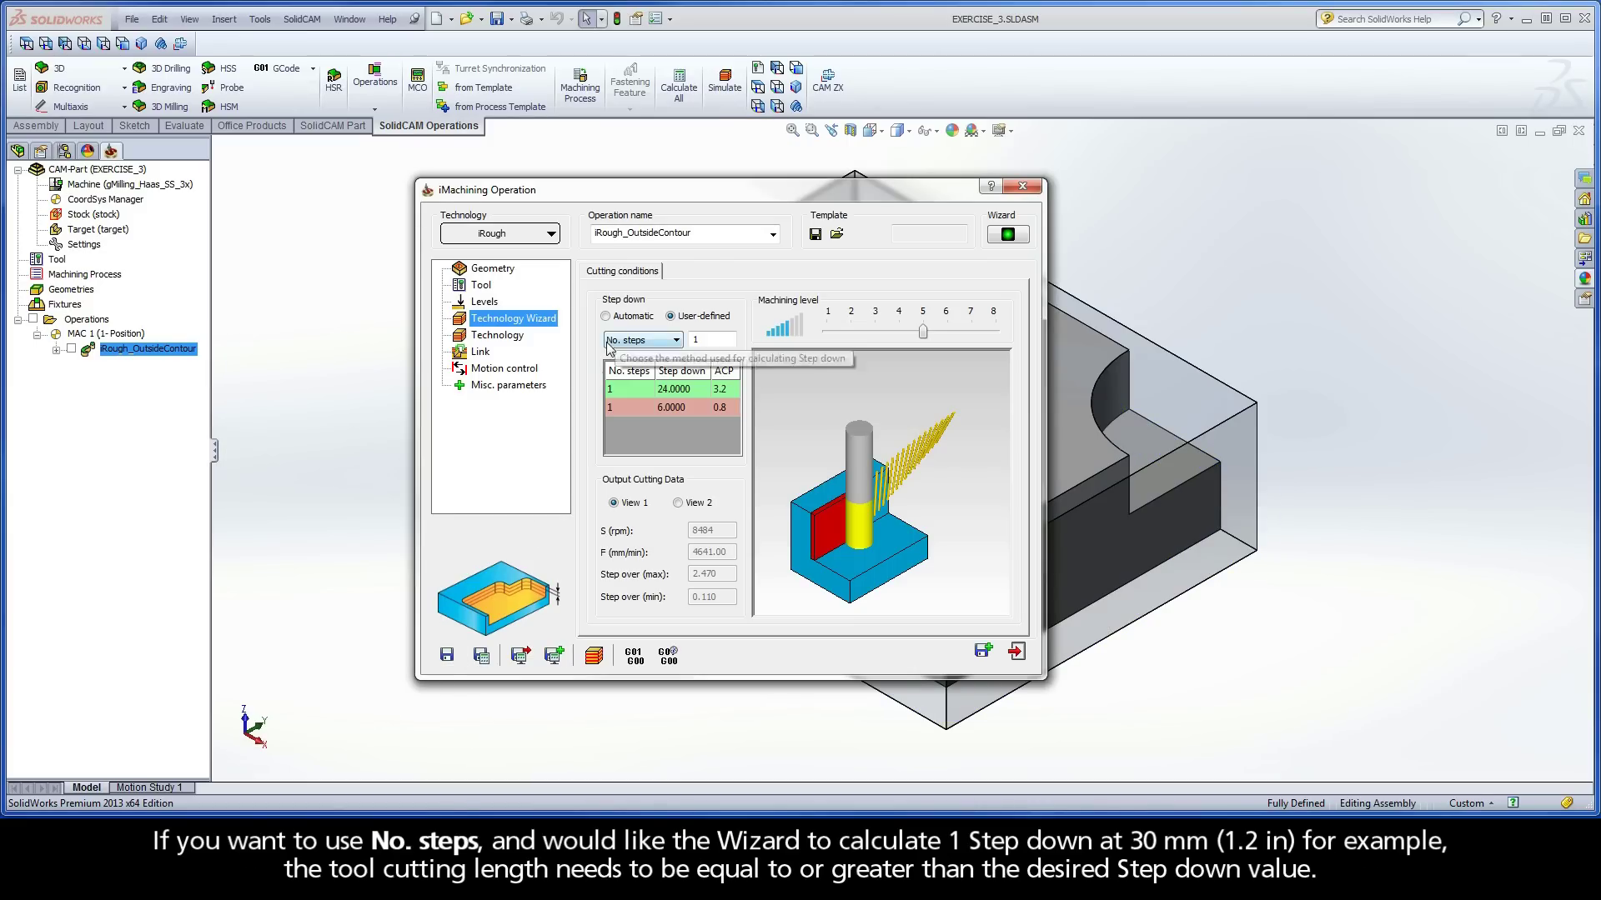
- Switch the step-down back to Automatic, aiming for 2 steps of 15 mm
double_click(690, 340)
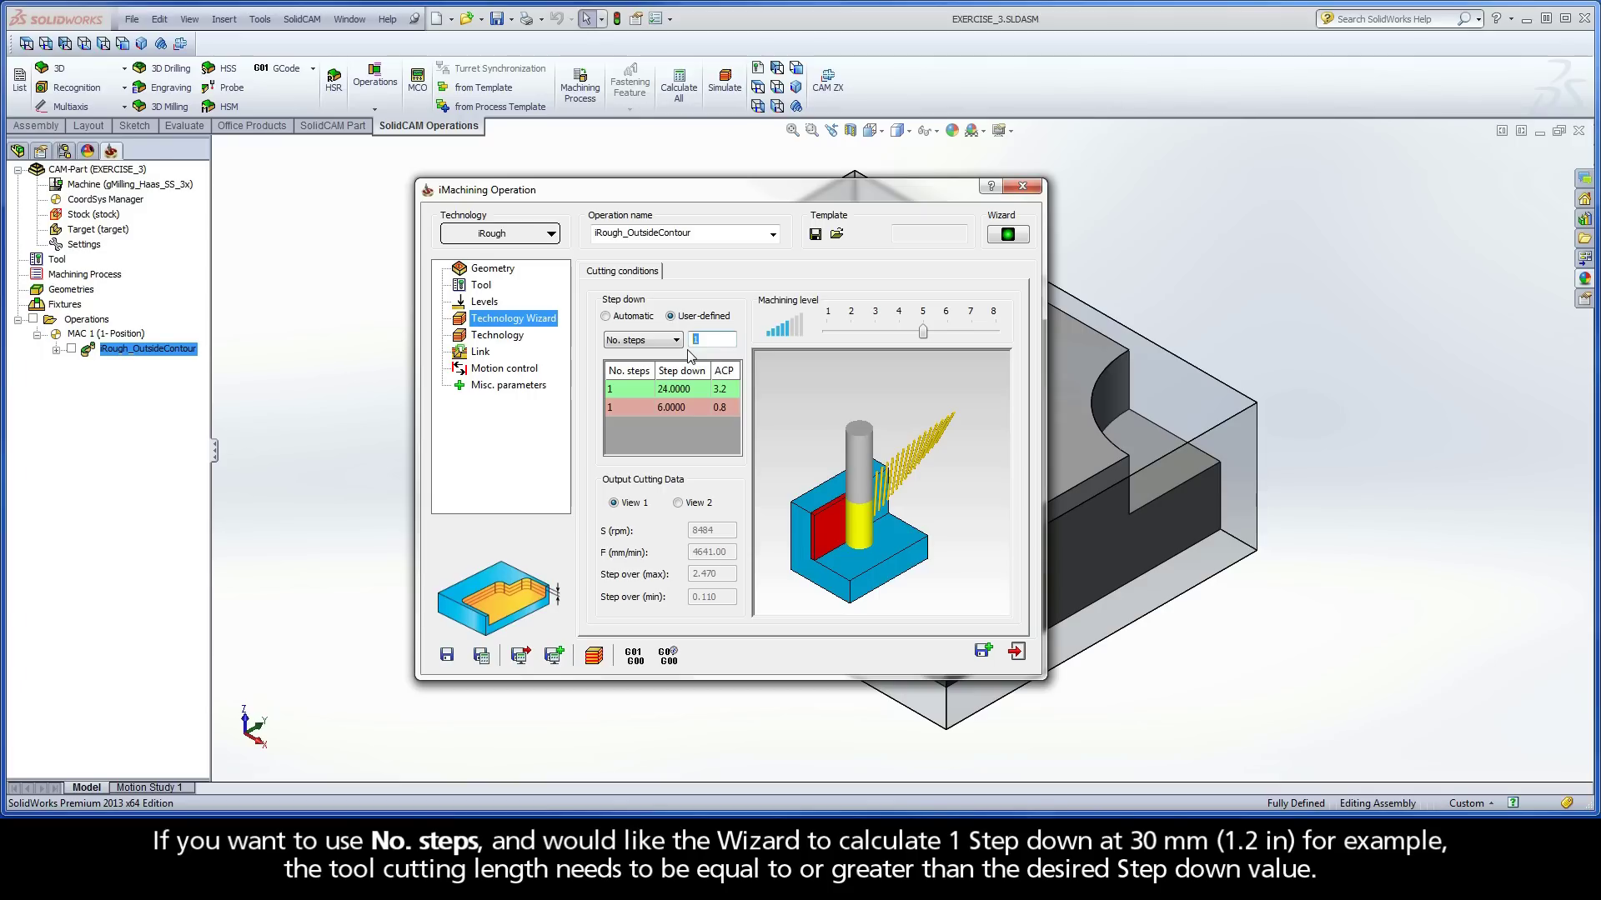
click(606, 317)
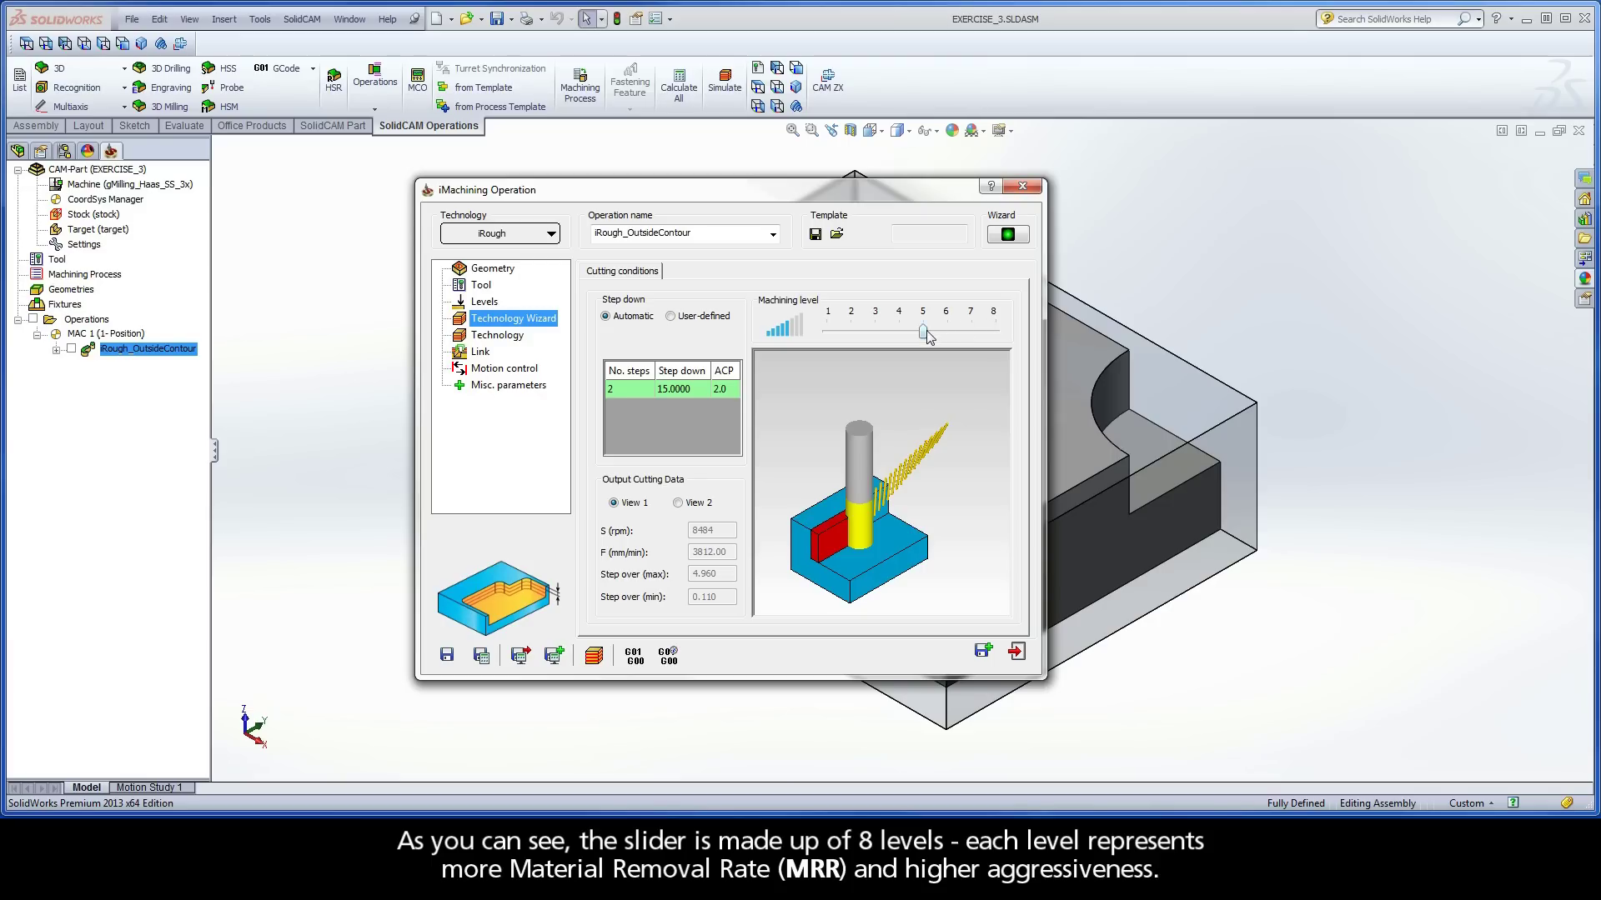
mouse_move(926, 332)
mouse_down()
mouse_move(884, 334)
mouse_move(995, 330)
mouse_move(924, 335)
mouse_up()
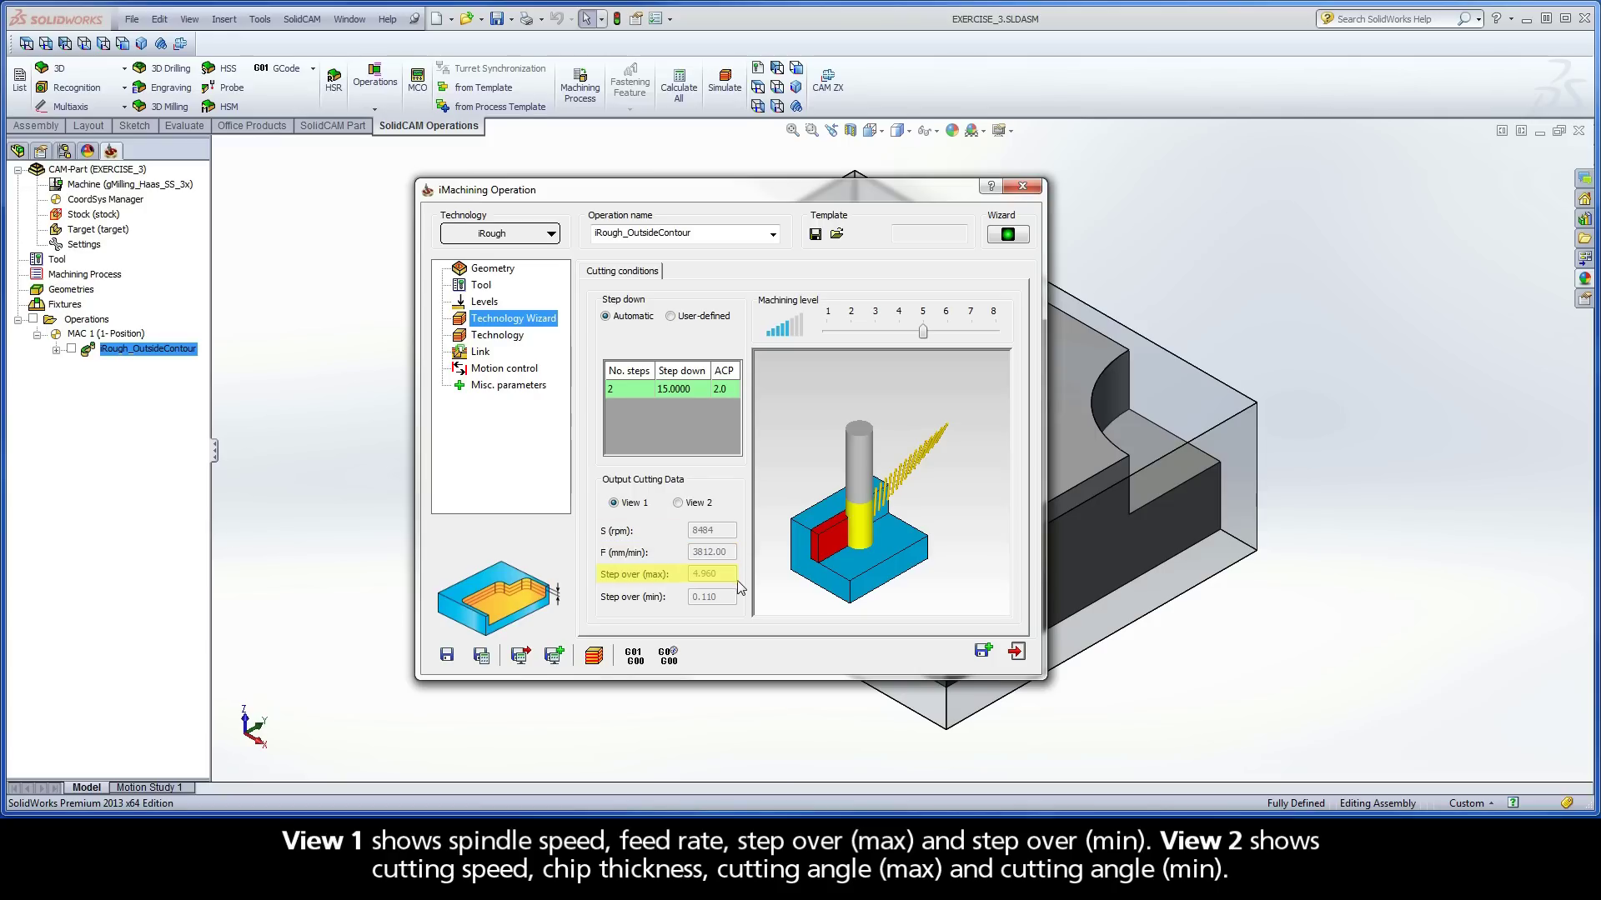
click(677, 504)
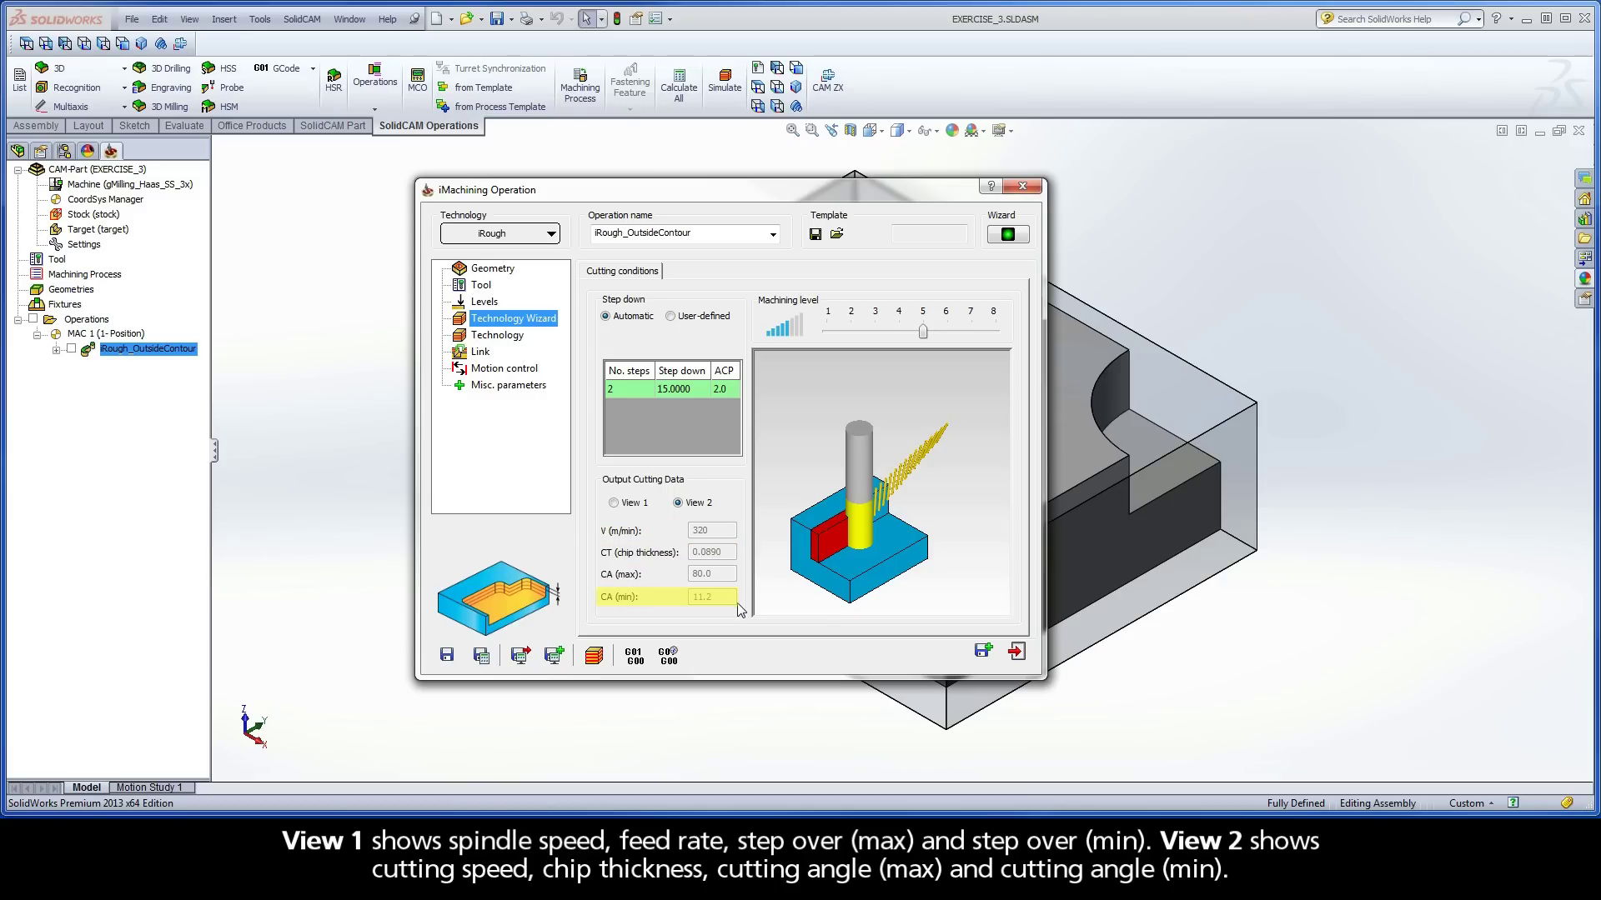
click(614, 503)
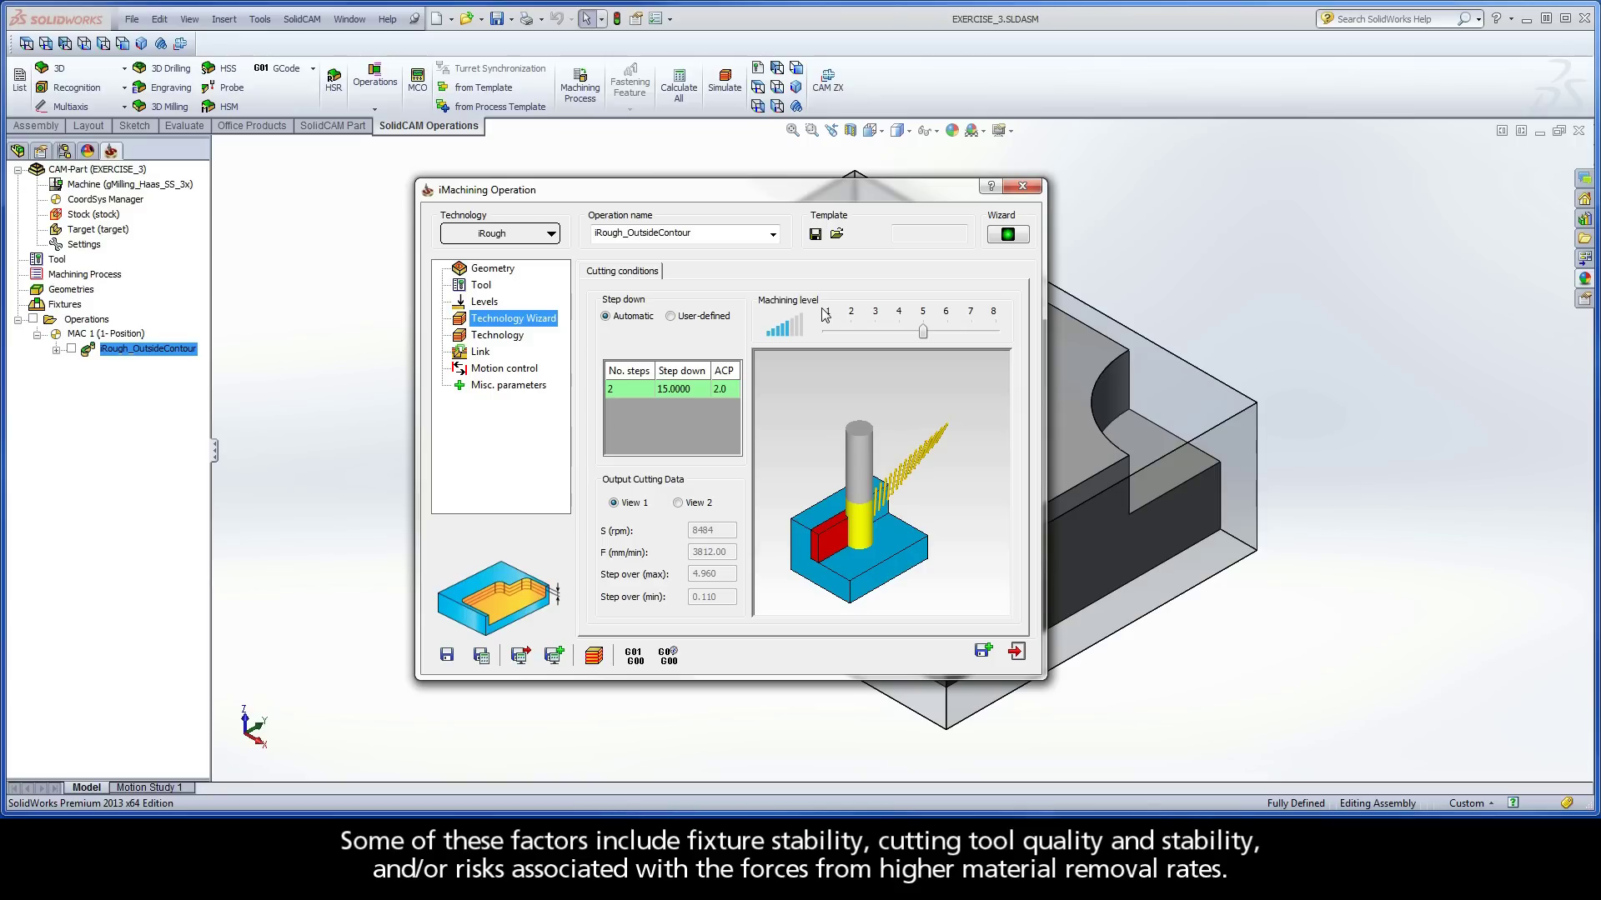
mouse_move(923, 333)
mouse_down()
mouse_move(829, 329)
mouse_move(1000, 334)
mouse_move(925, 338)
mouse_up()
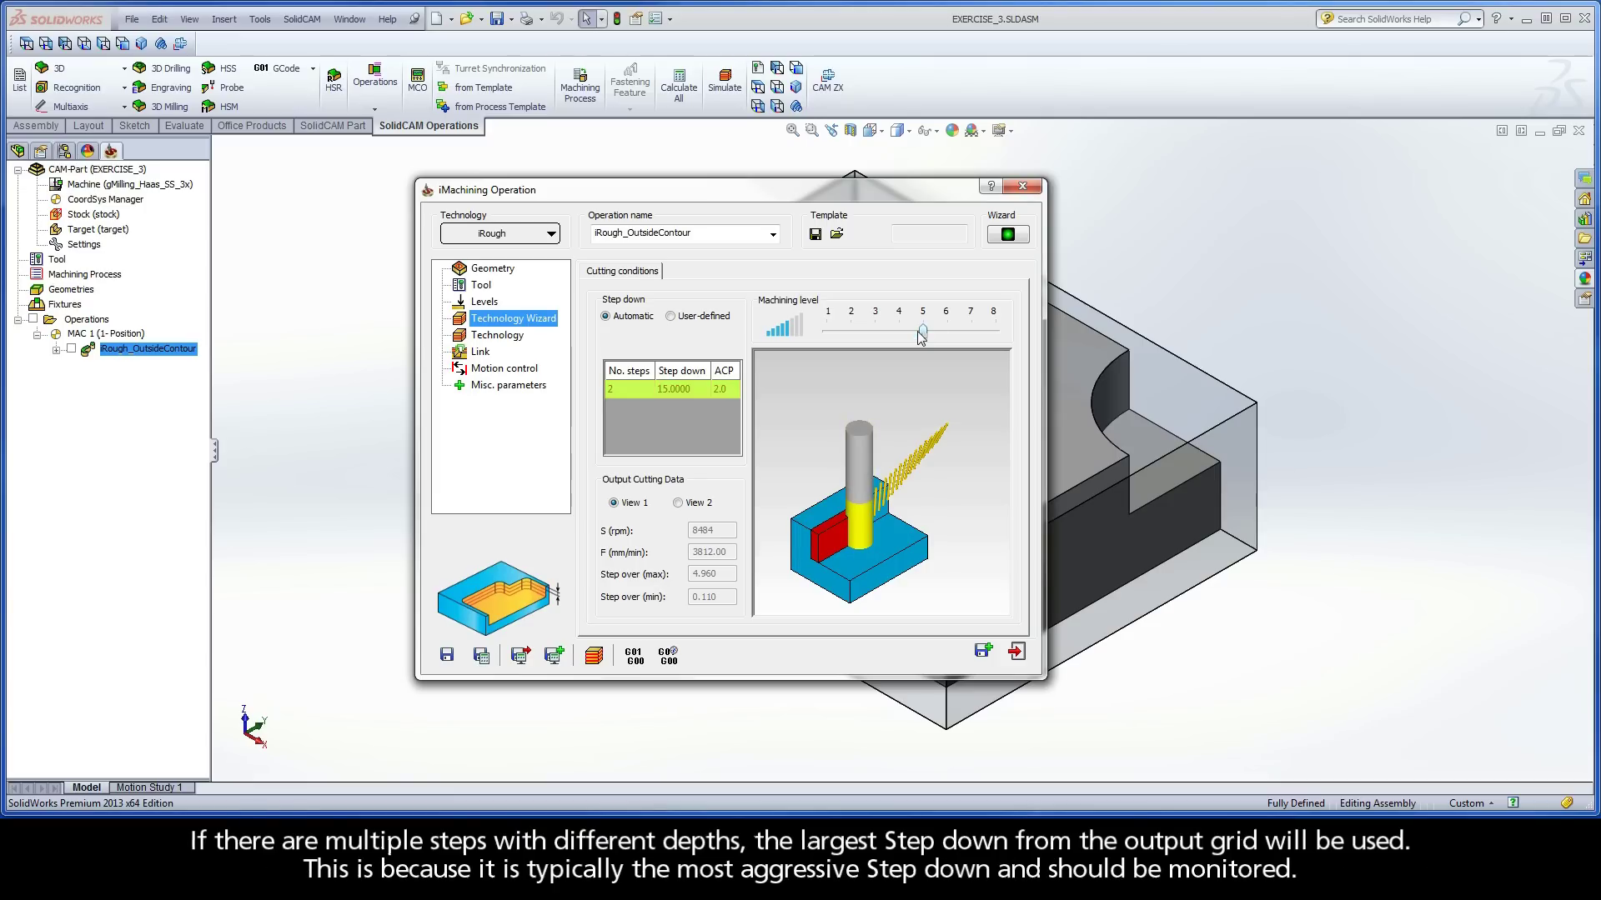
click(671, 317)
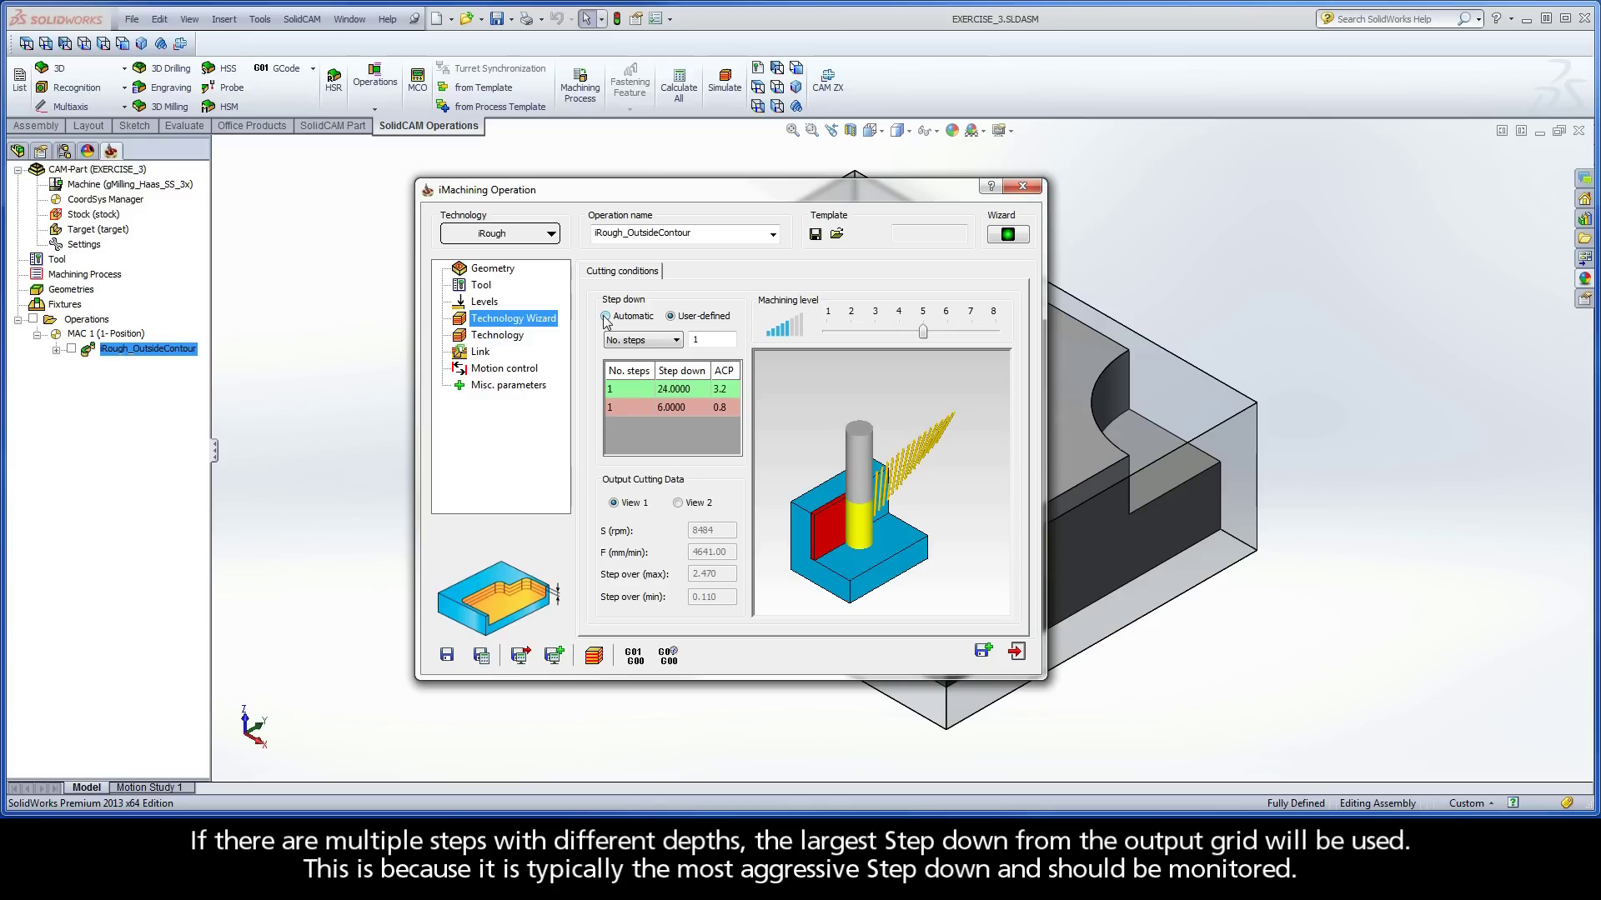
click(605, 317)
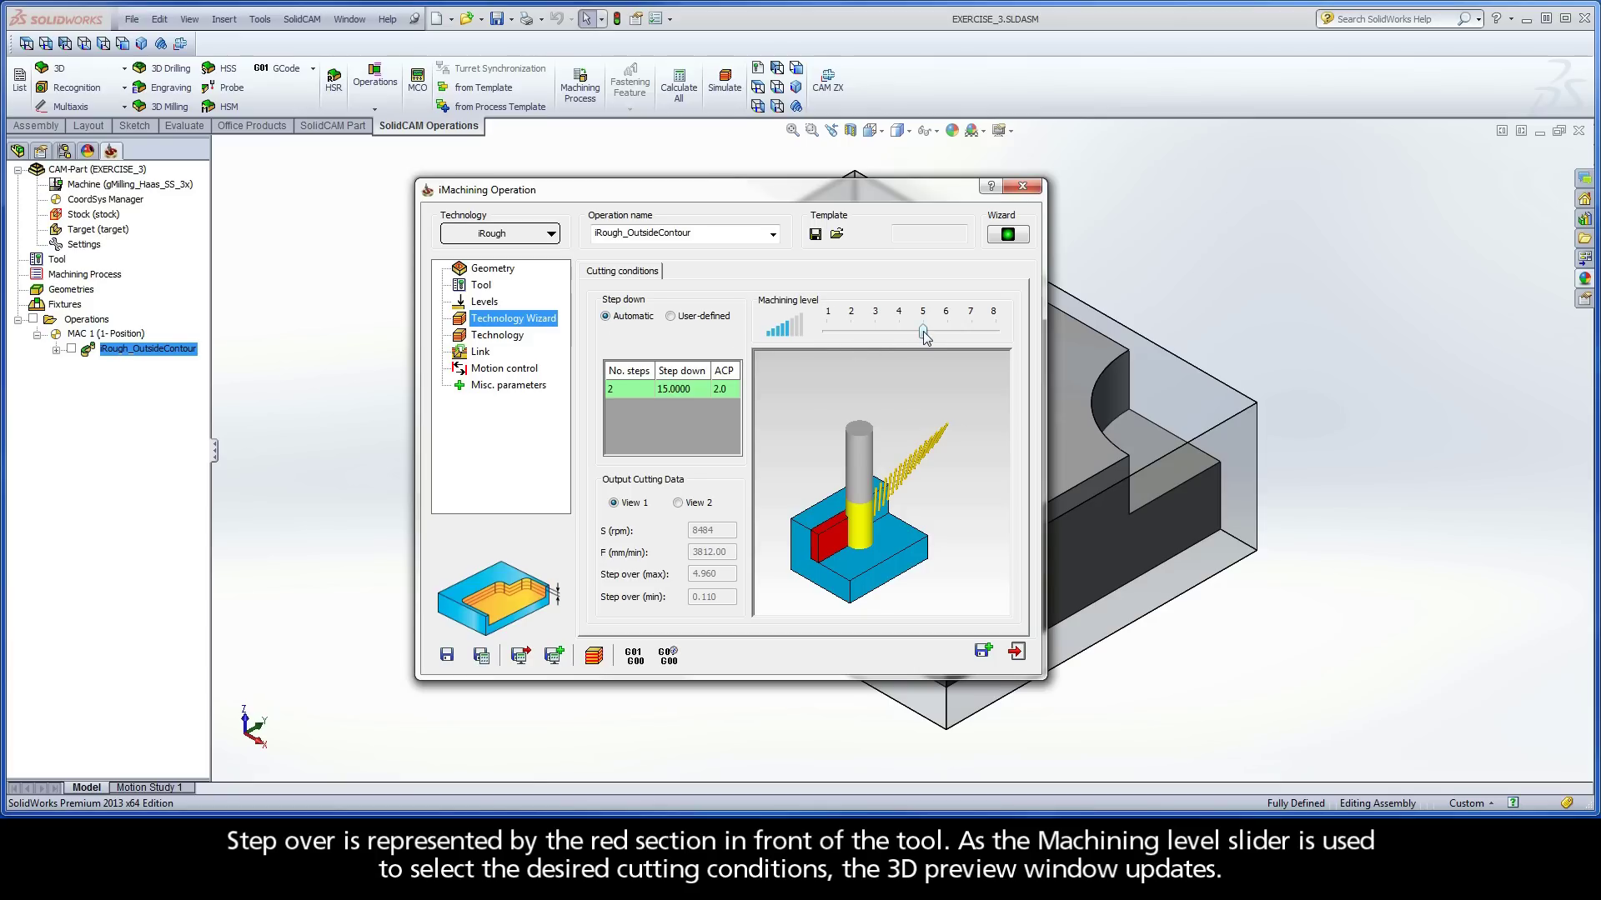
drag(923, 333, 996, 337)
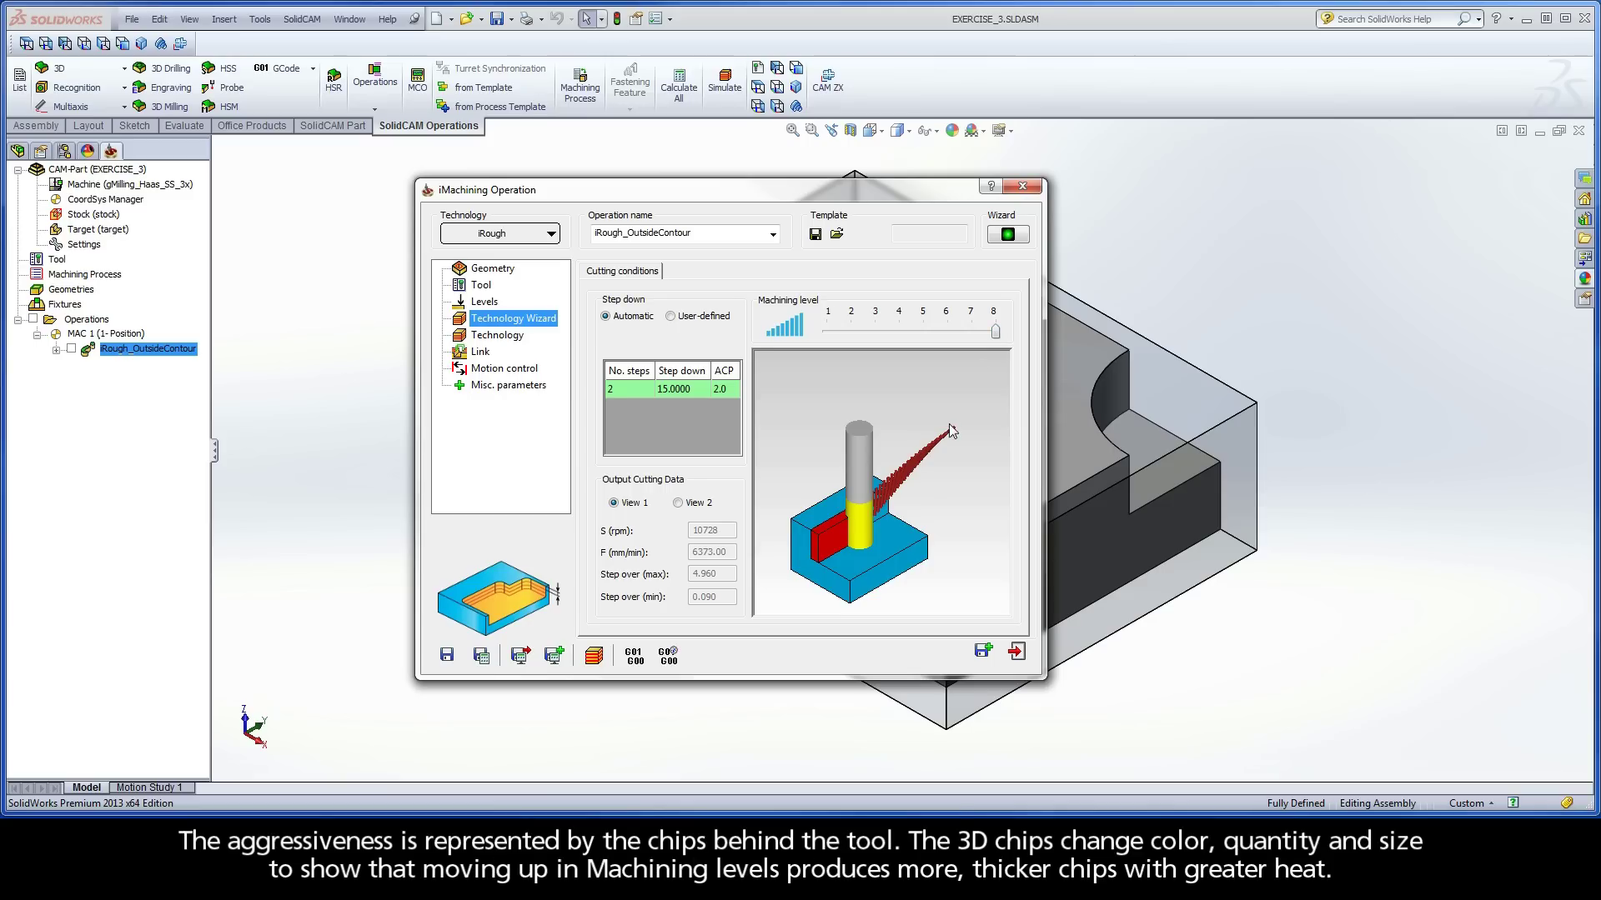
scroll(878, 537, up, 3)
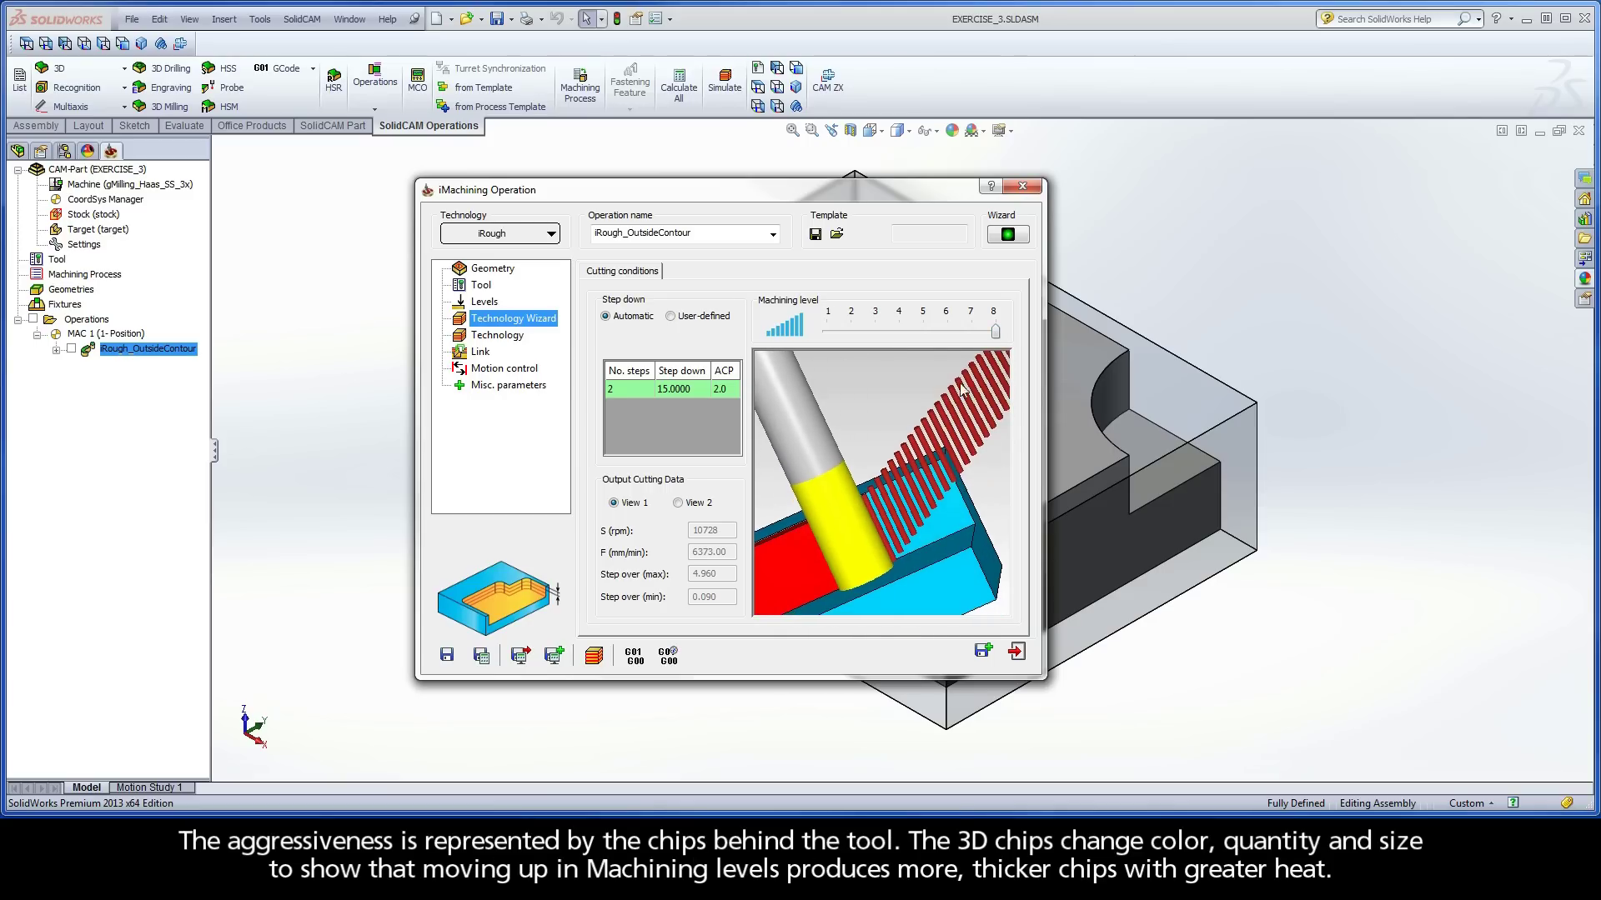
mouse_move(995, 336)
mouse_down()
mouse_move(871, 334)
mouse_move(995, 337)
mouse_up()
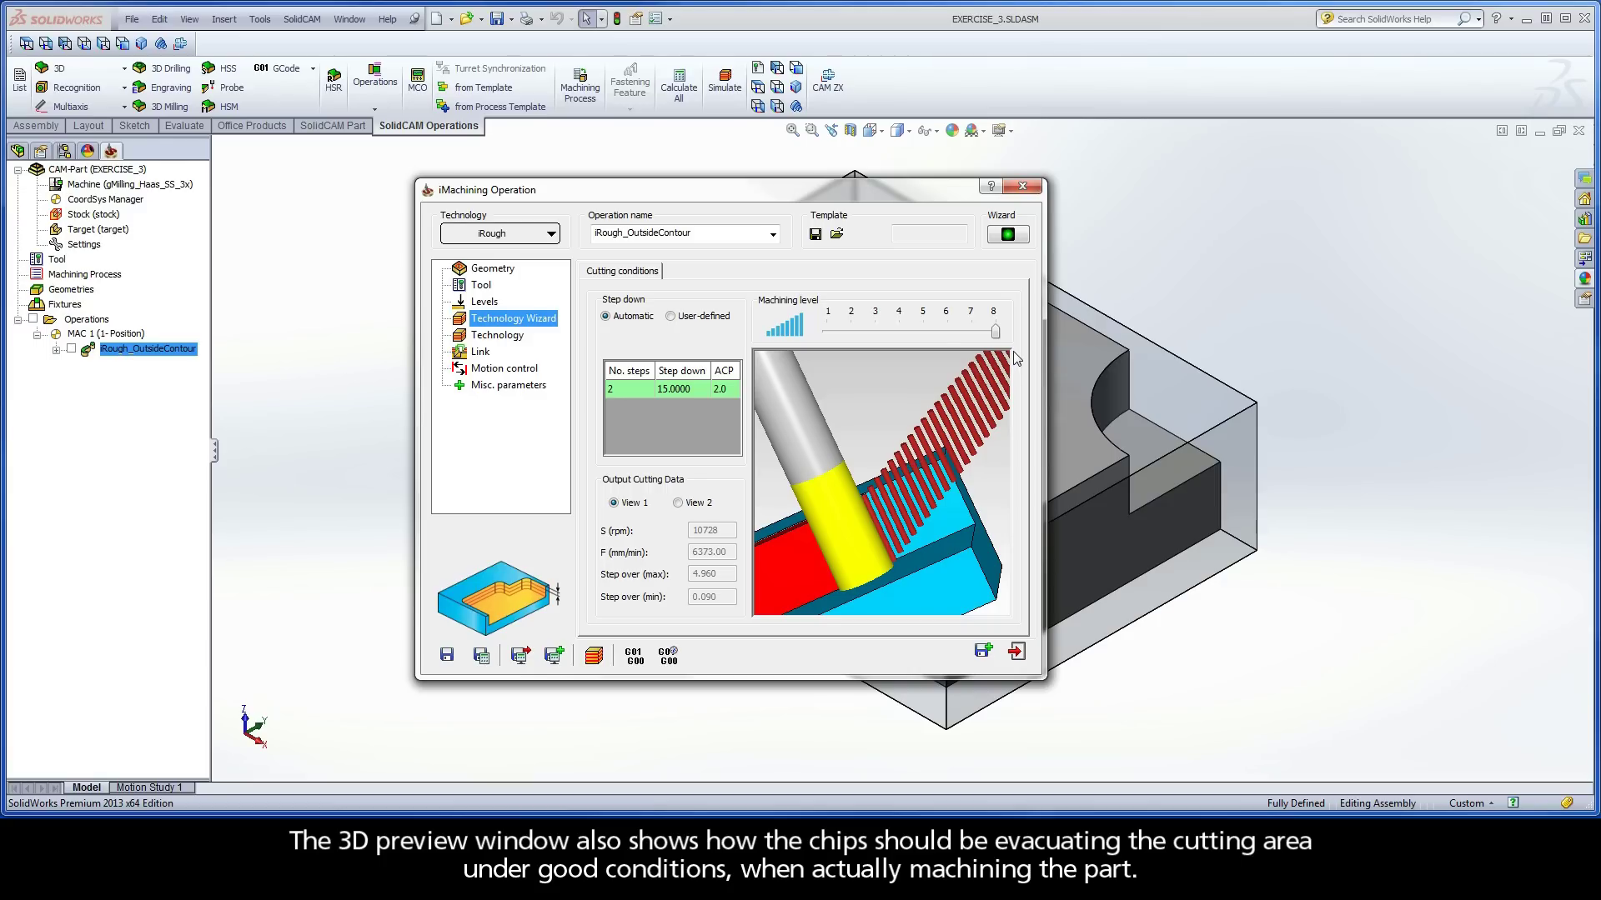
drag(995, 332, 924, 333)
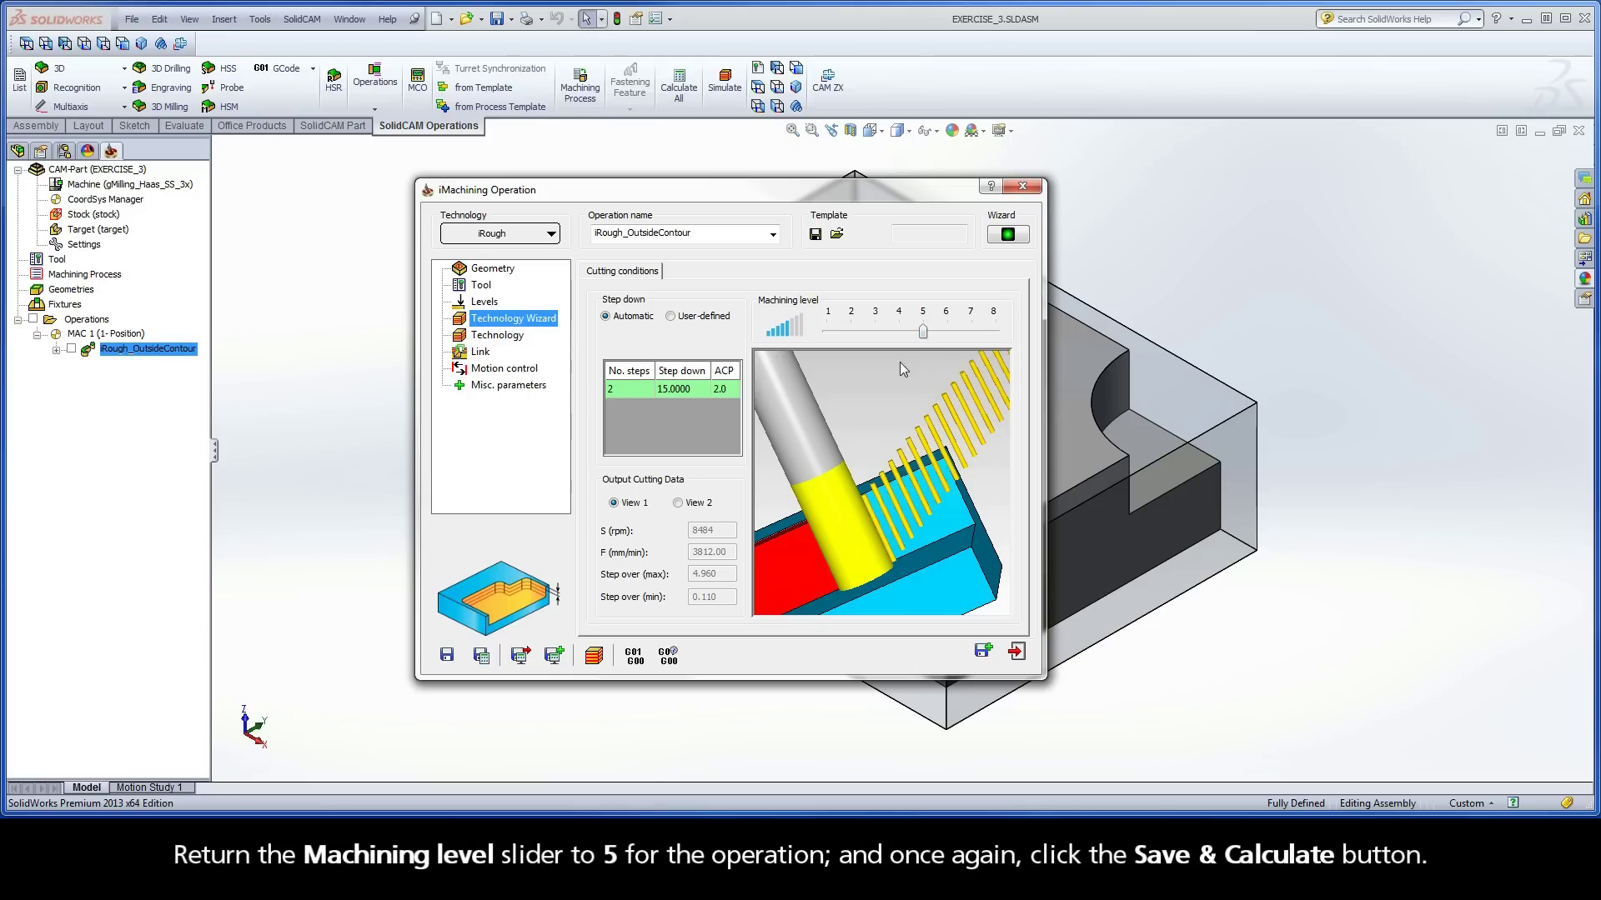
- Save and calculate the Automatic 2-step 15 mm toolpath at Machining level 5
click(481, 656)
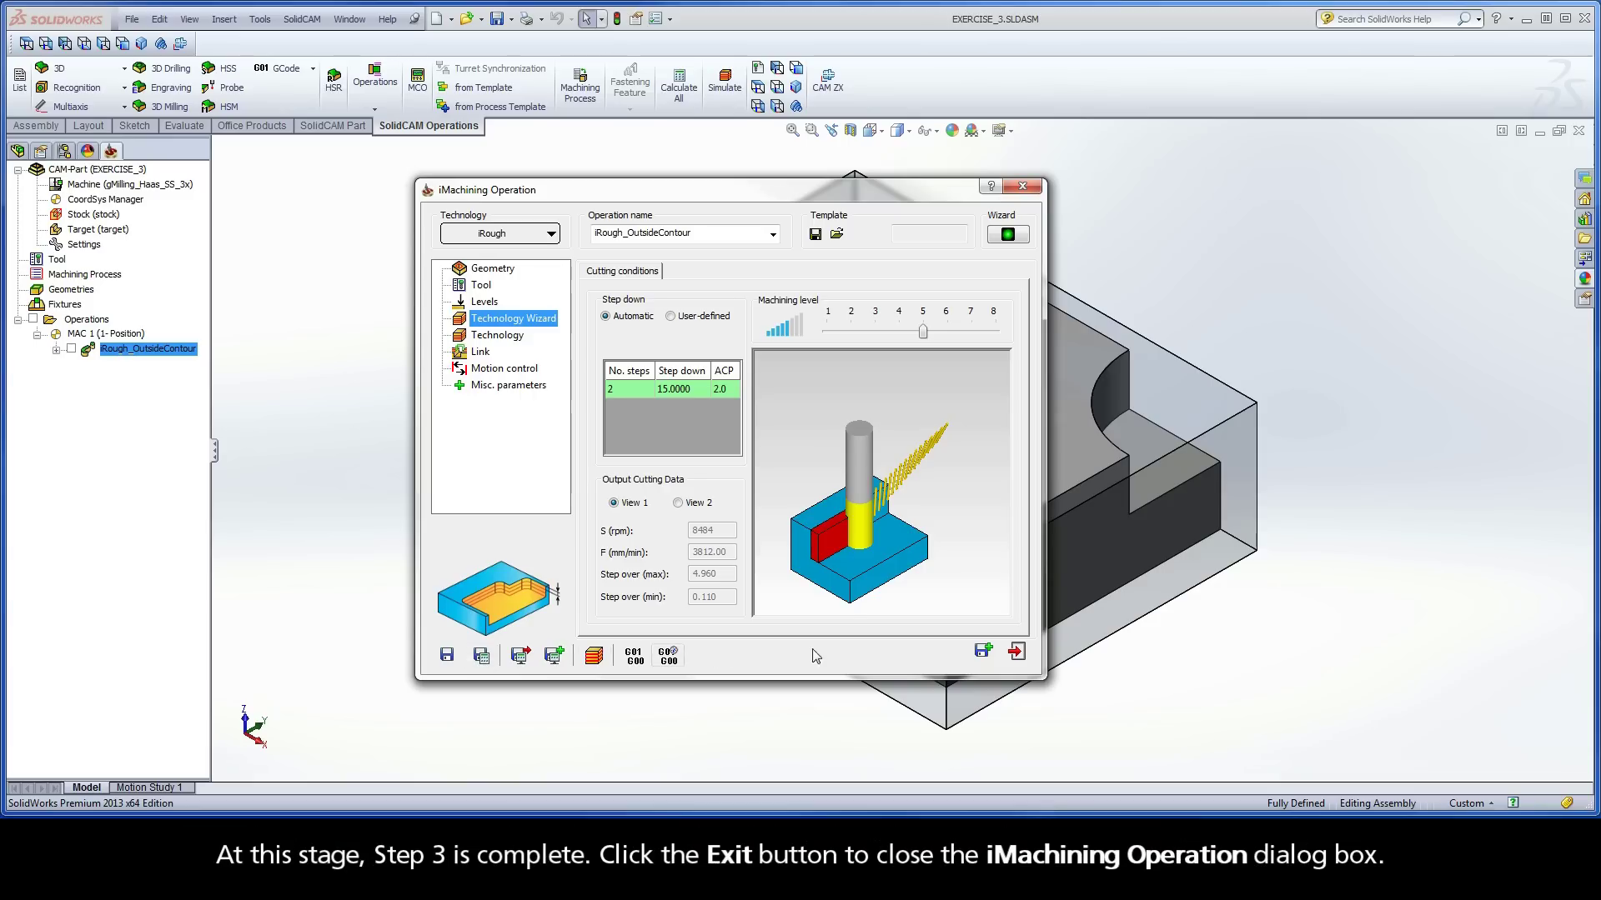
- Exit the iMachining Operation dialog, leaving iRough_OutsideContour in the operation tree
click(1017, 652)
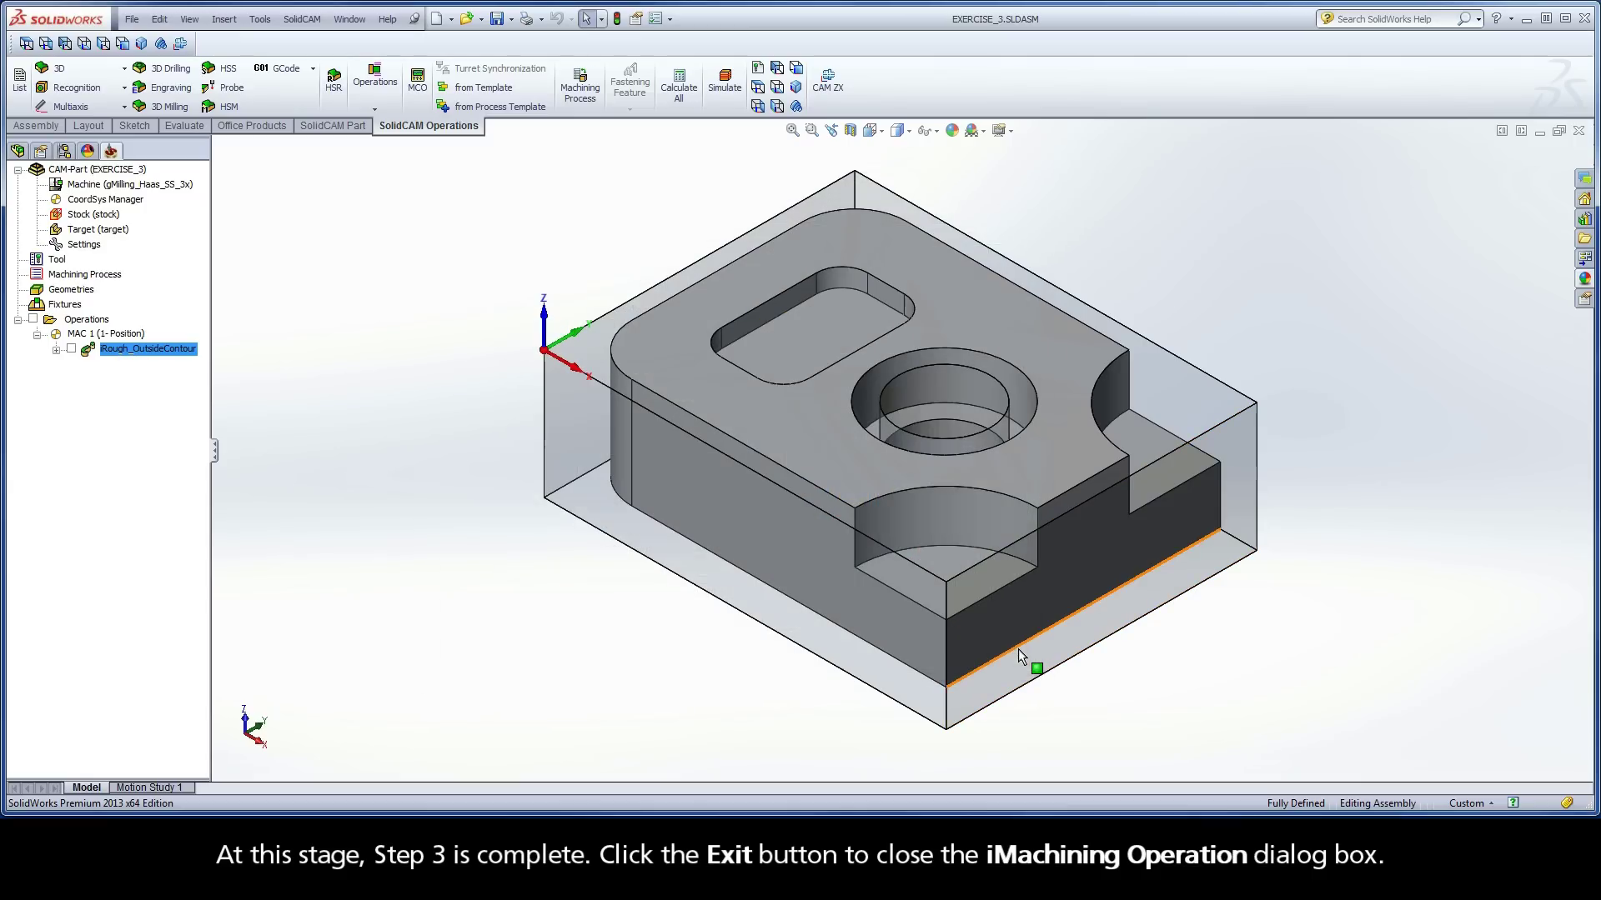